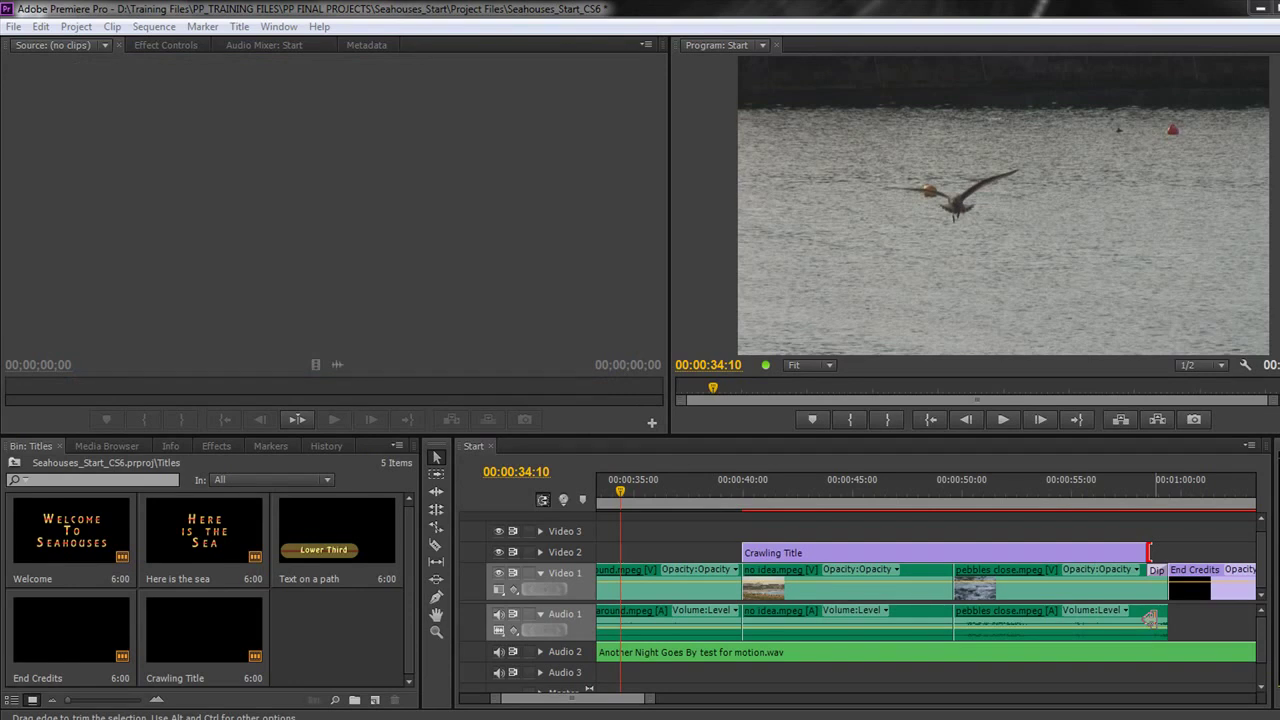
Create a new title named 'Arrow' at the 35:03 playhead position
click(635, 503)
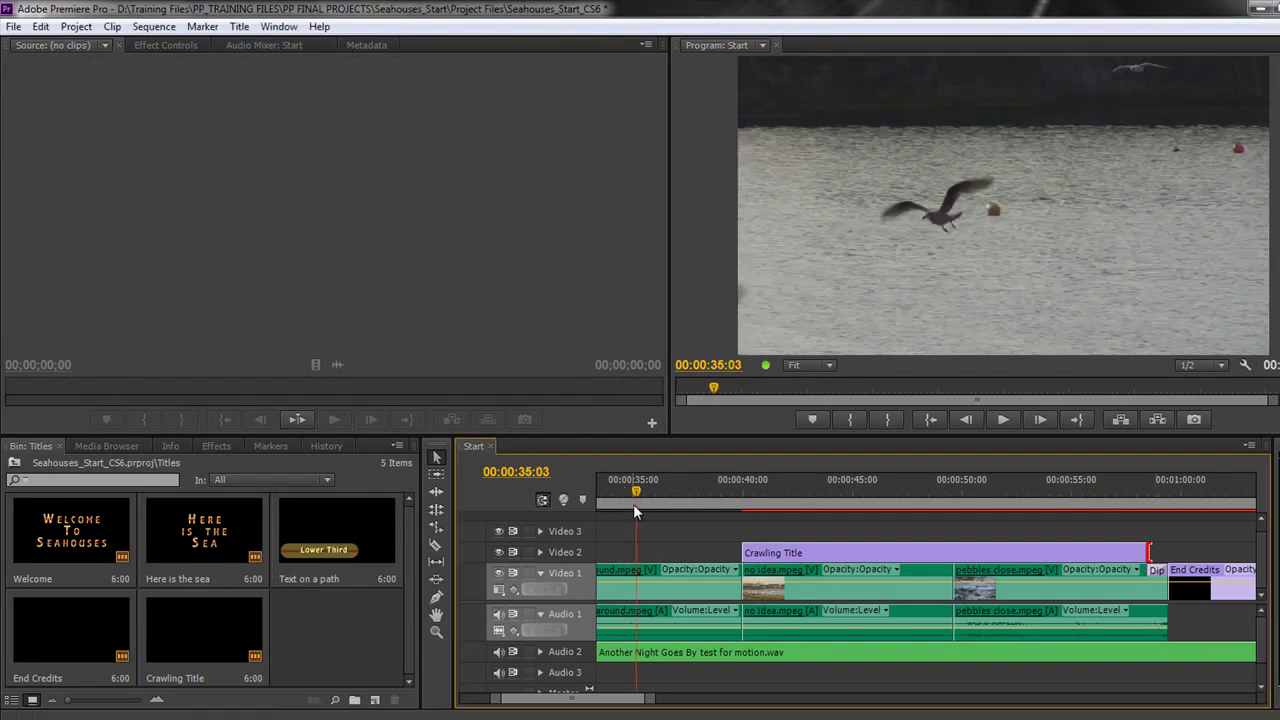
key(ctrl+t)
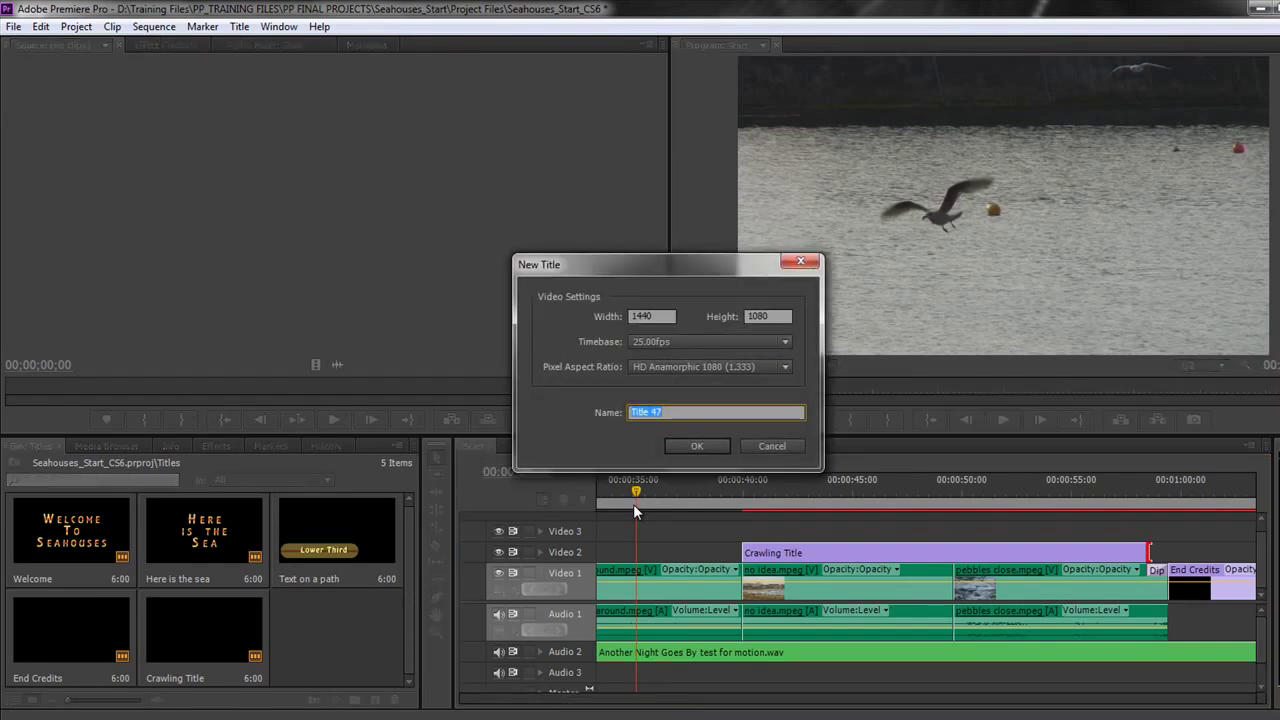
text(Arrow)
key(Return)
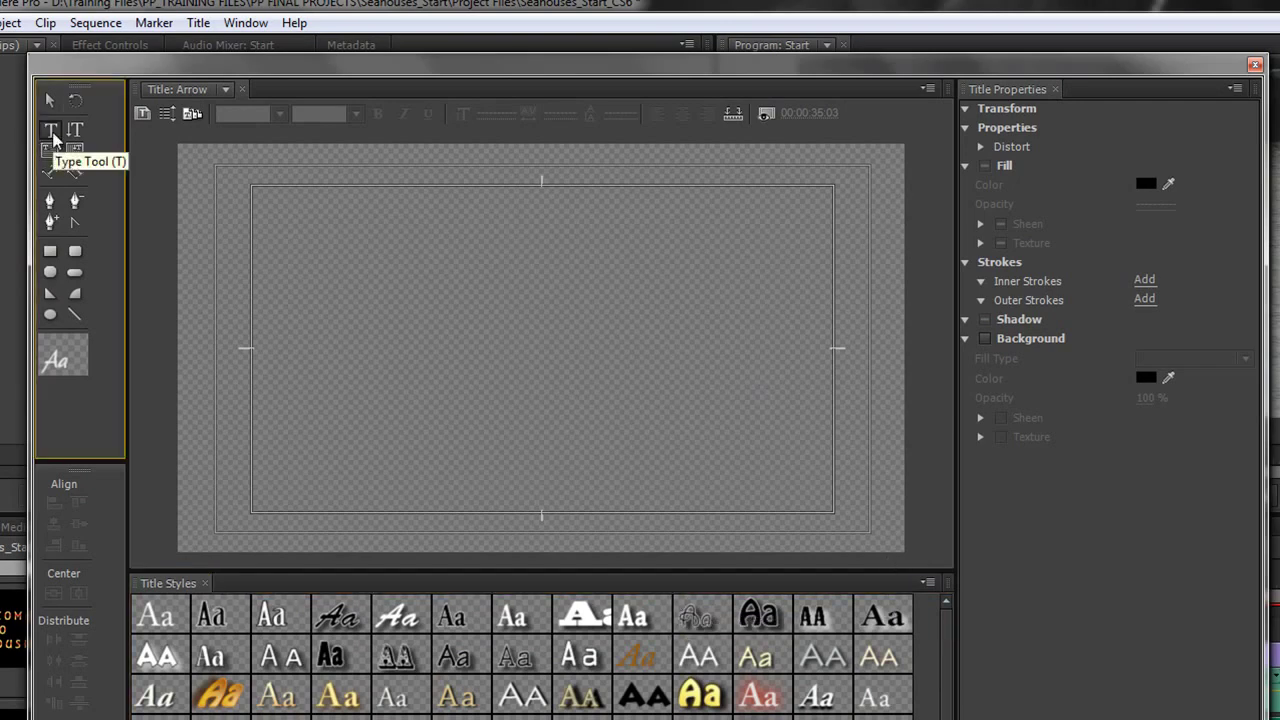
Start a text box on the title canvas set to Arial Narrow at font size 332
click(52, 138)
click(463, 343)
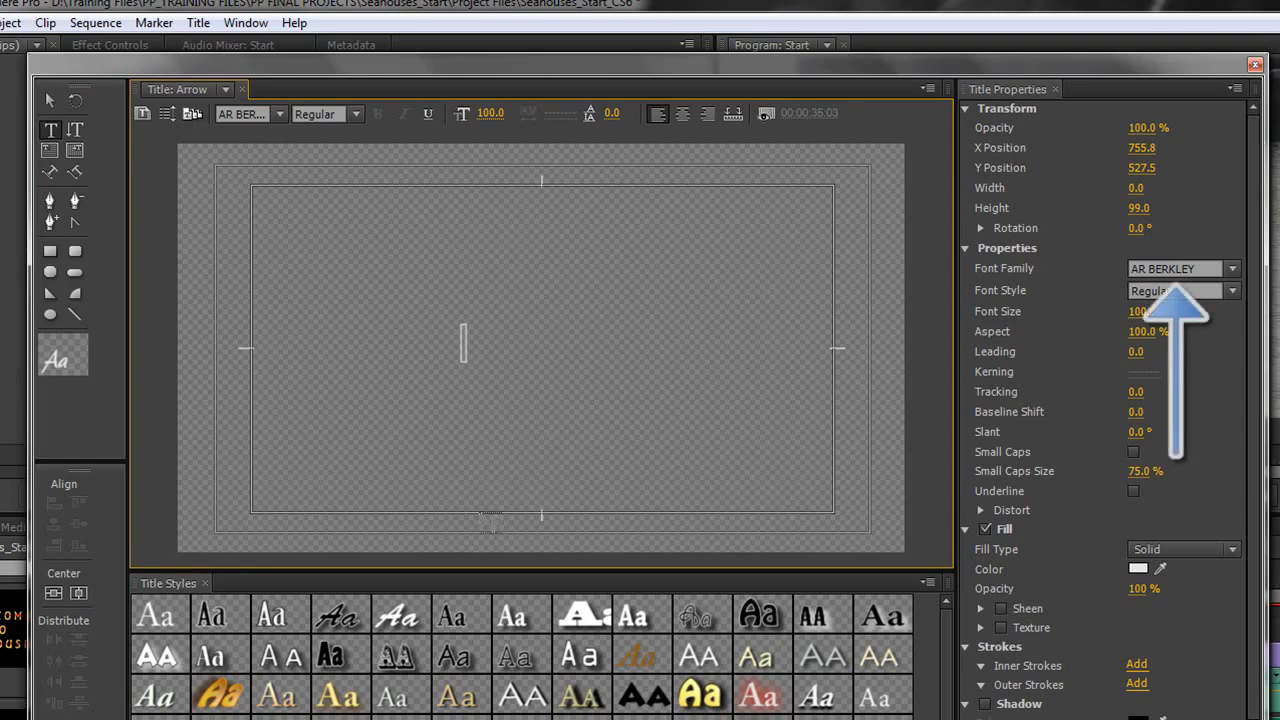
click(1184, 270)
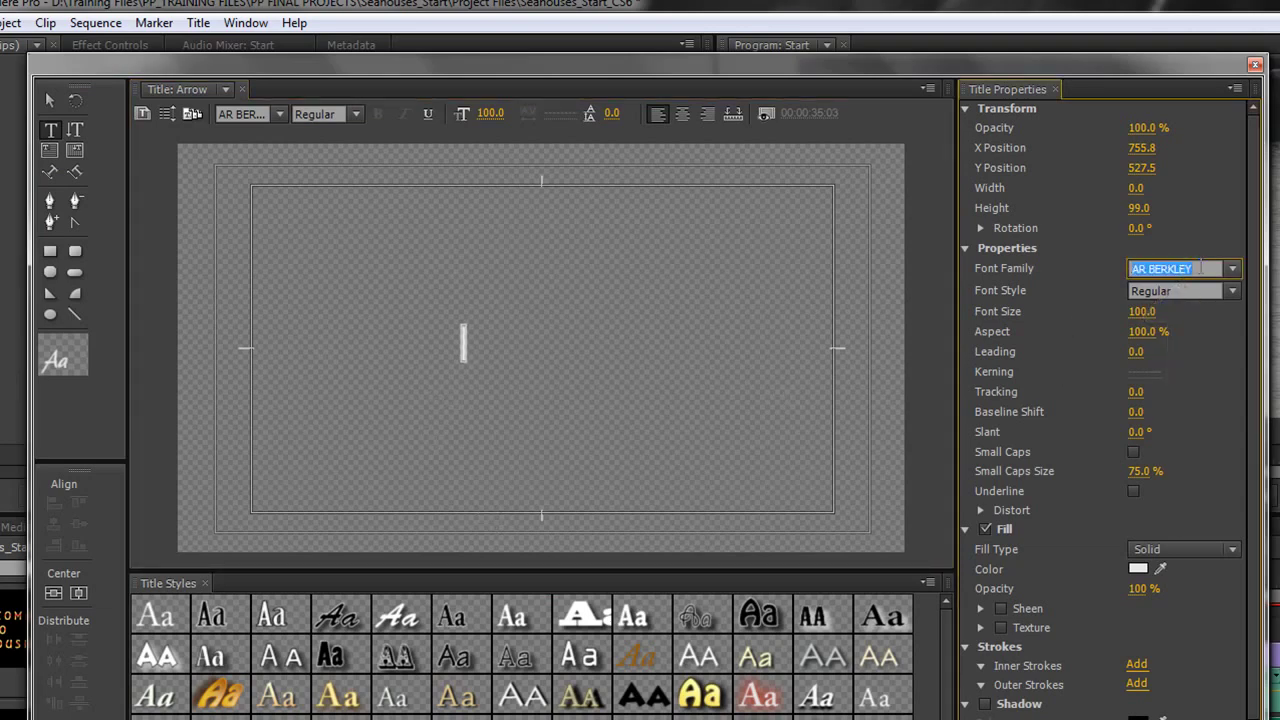
text(Arial)
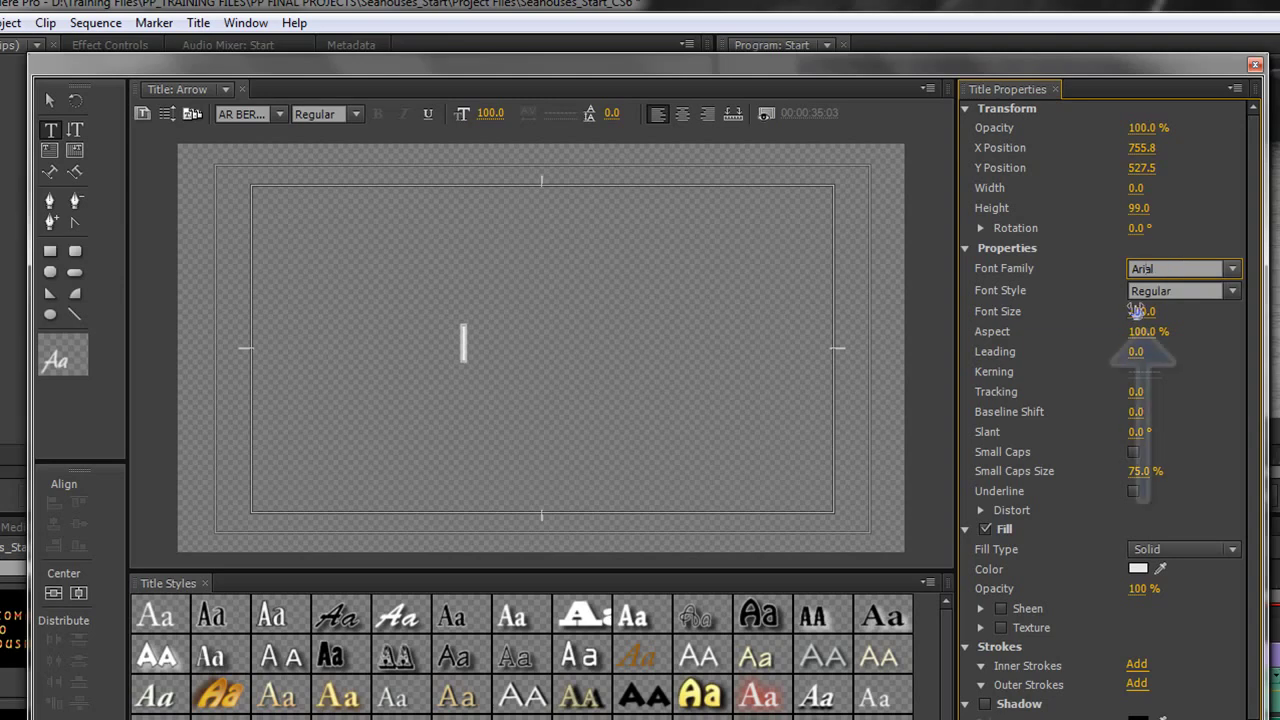
key(Return)
drag(1190, 316, 1279, 314)
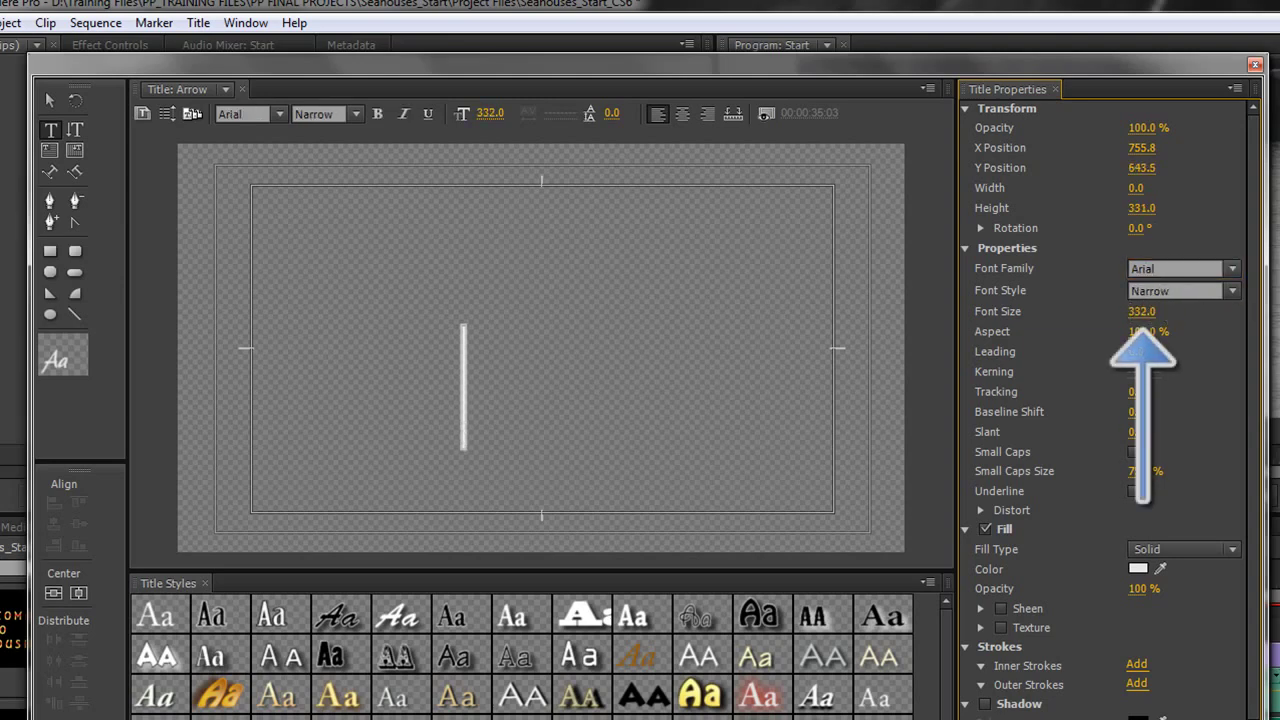
Type '<' followed by five hyphens on the title canvas to form the arrow
click(463, 394)
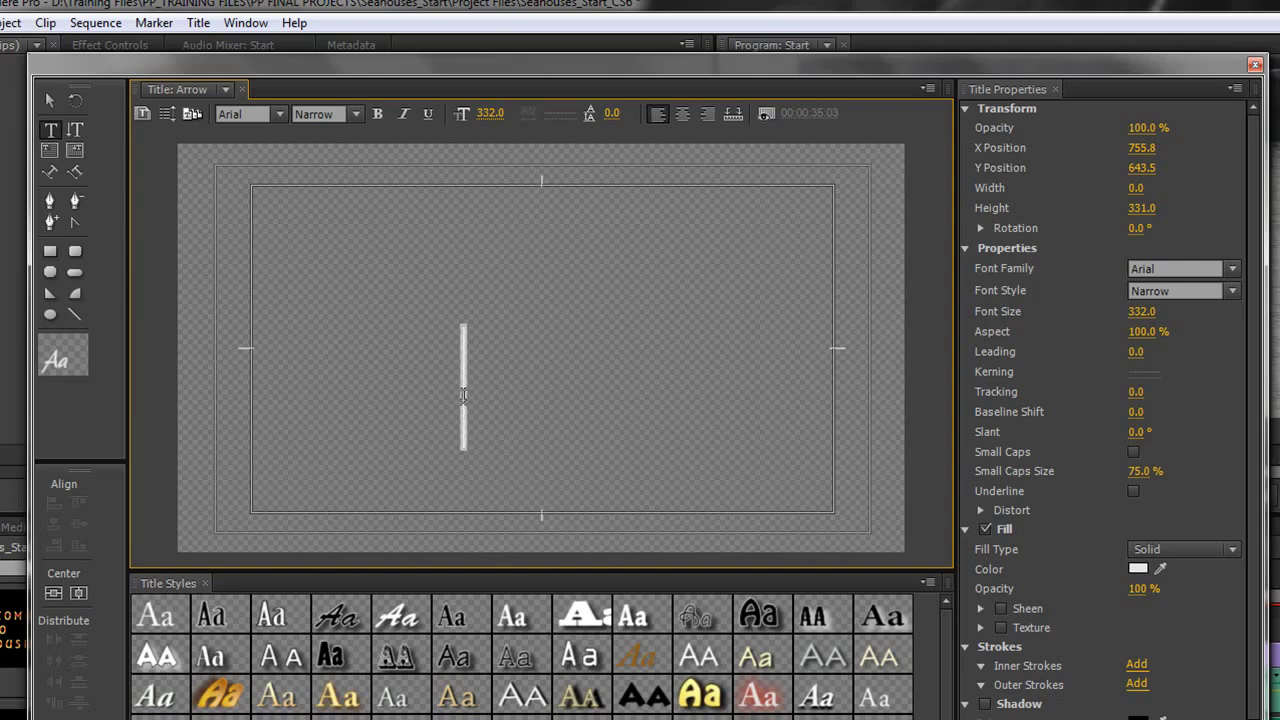
text(<)
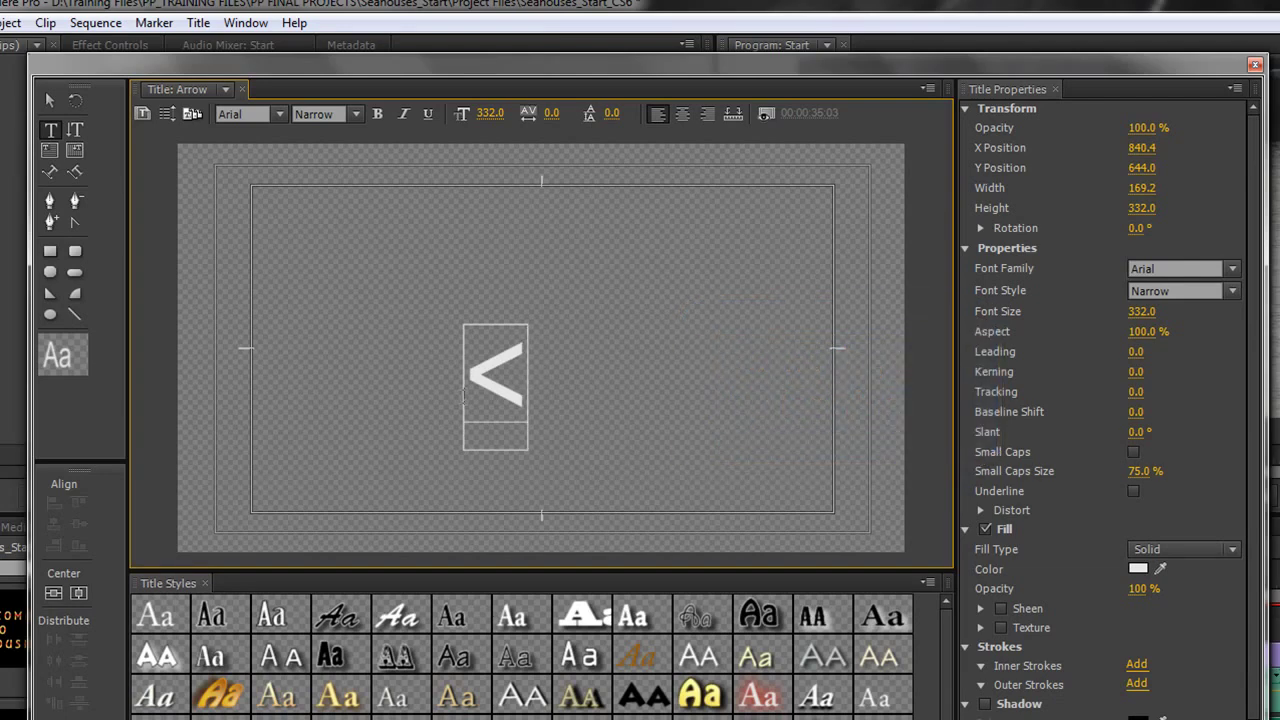
text(----)
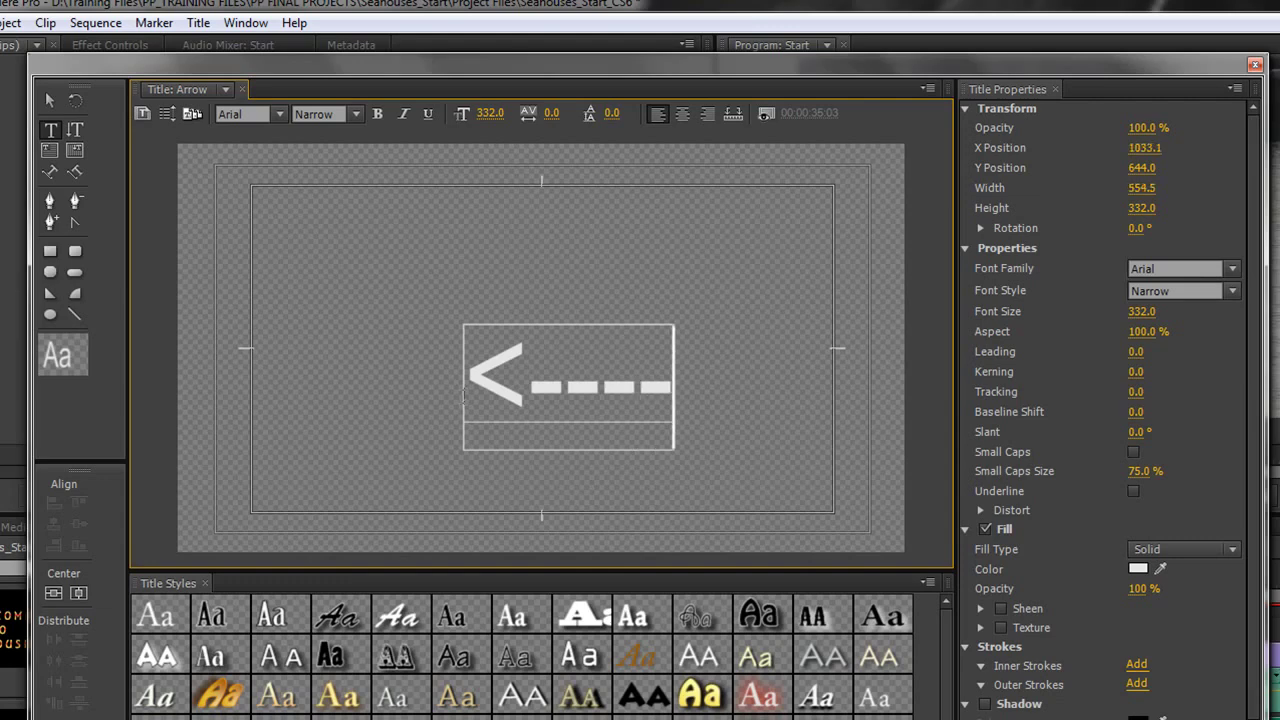
text(-)
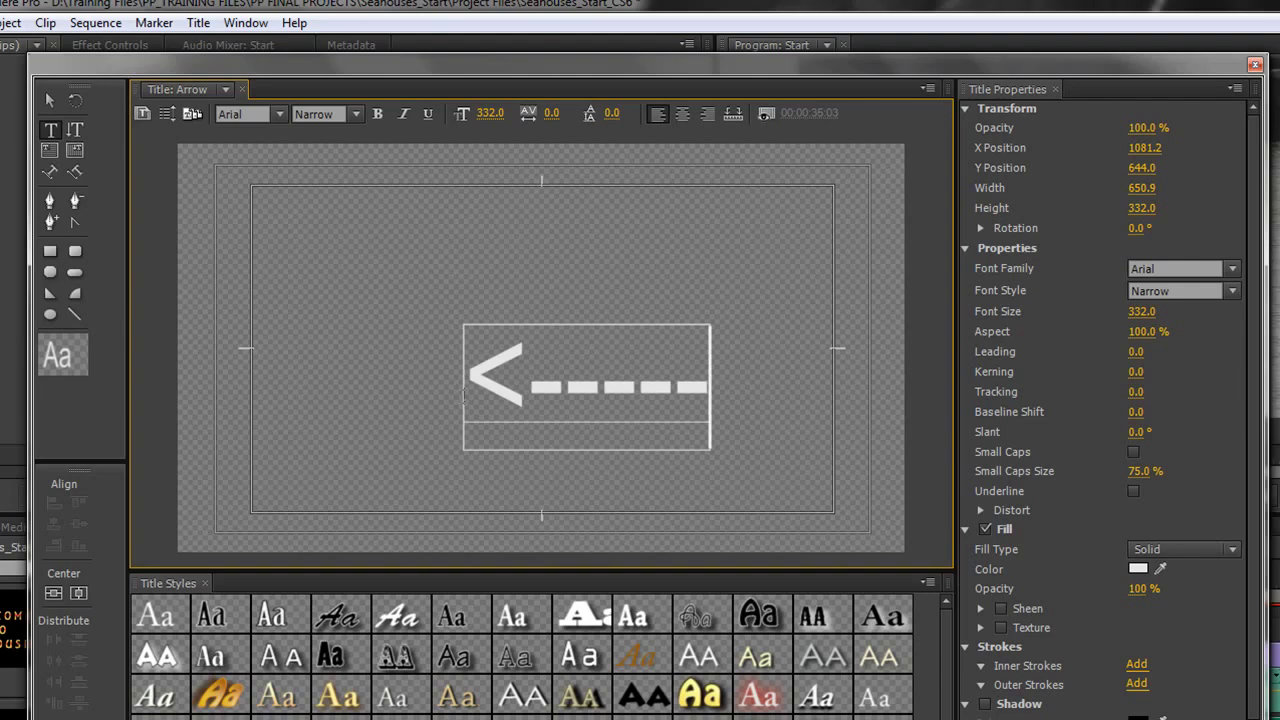
Select the hyphens and set kerning to -16 and font size to 366
click(533, 386)
shift+click(708, 387)
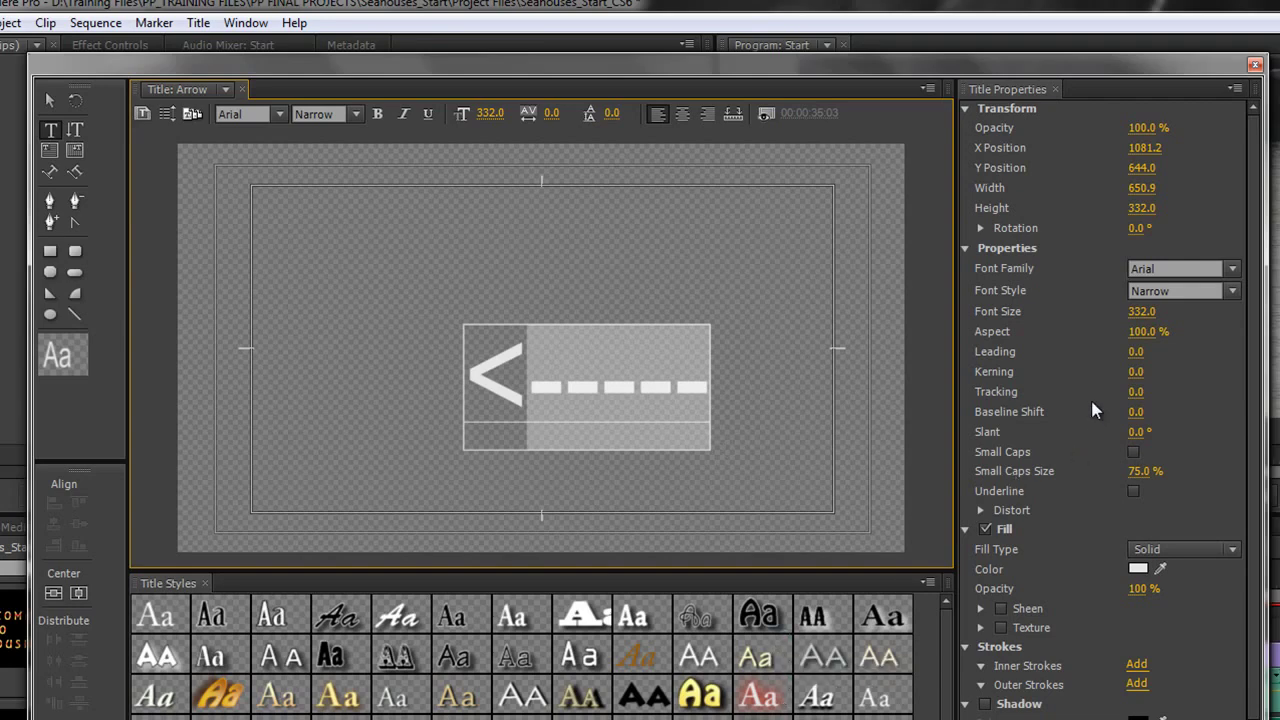
drag(1134, 373, 1096, 385)
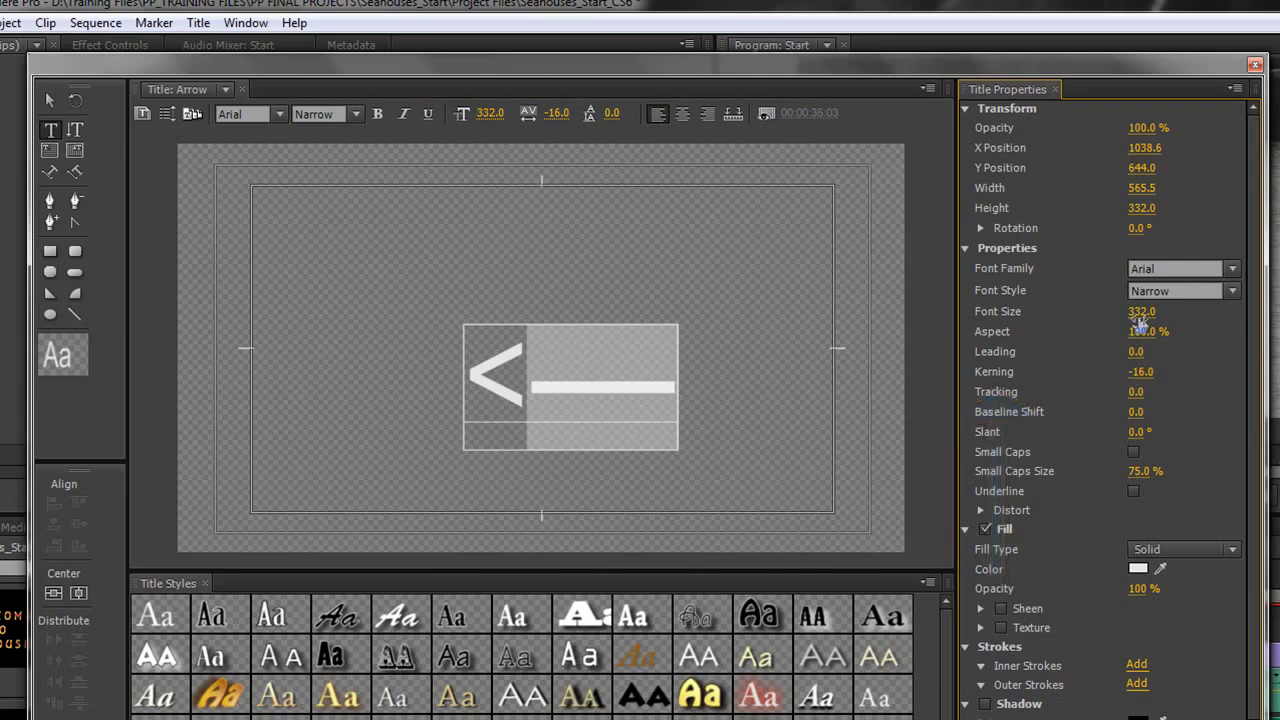
drag(1139, 315, 1171, 338)
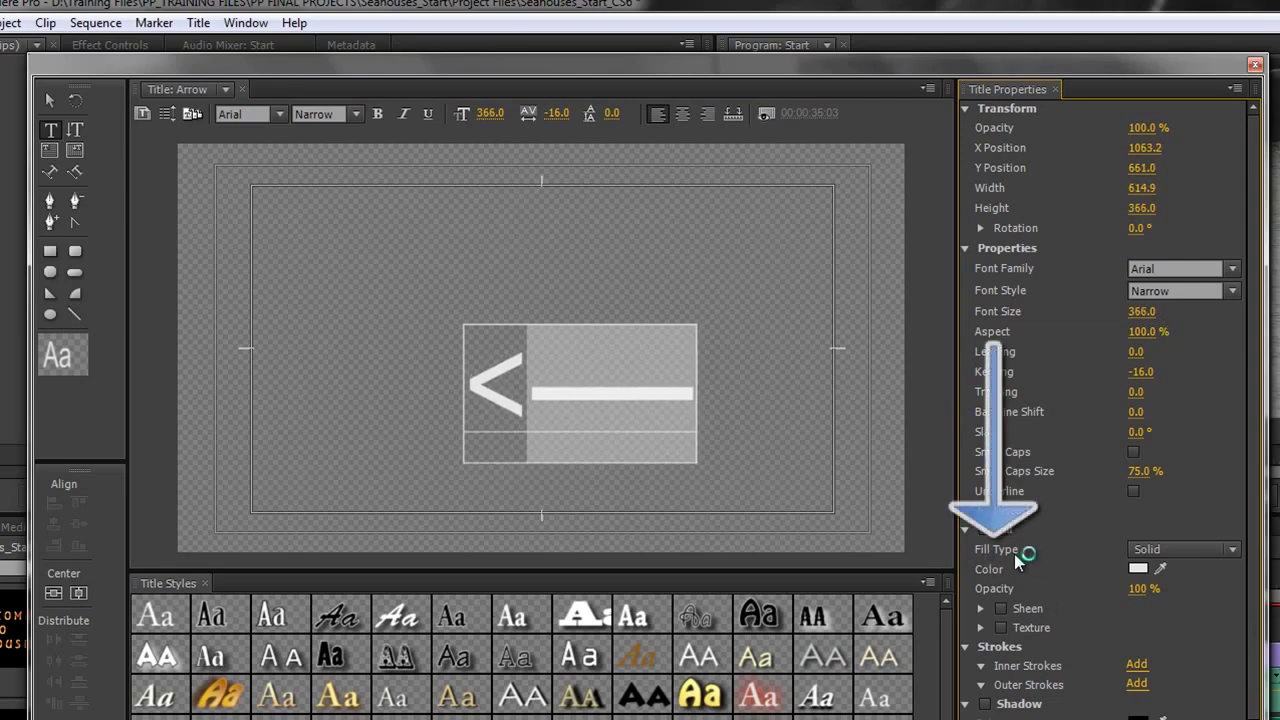
Fill the dash shaft red (CE1A1A) and add a black outer stroke
click(1142, 571)
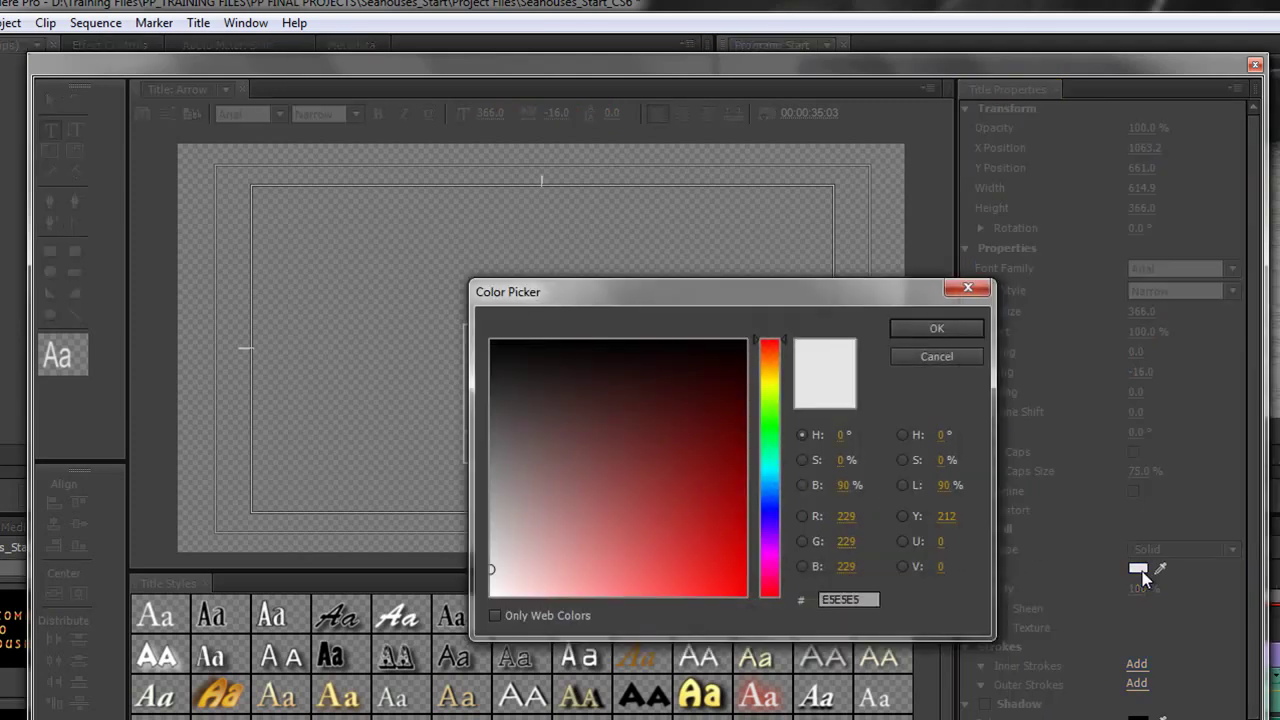
drag(741, 554, 713, 546)
click(938, 330)
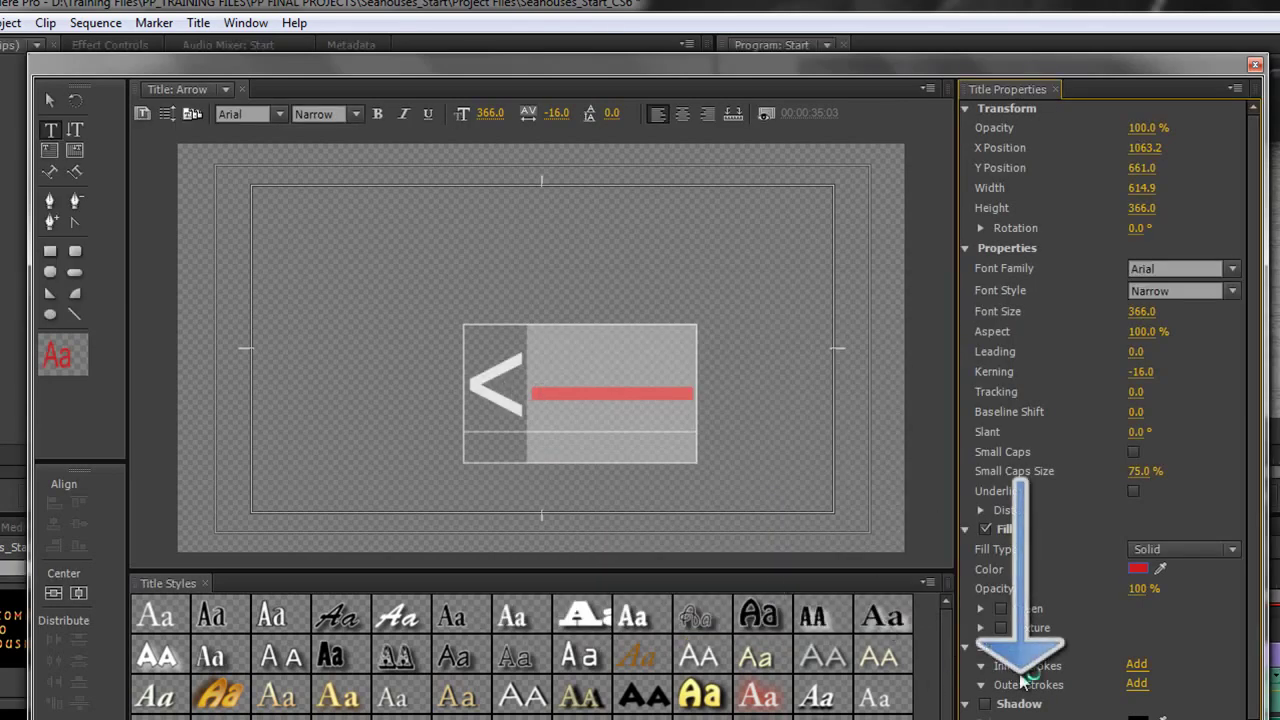
click(1136, 683)
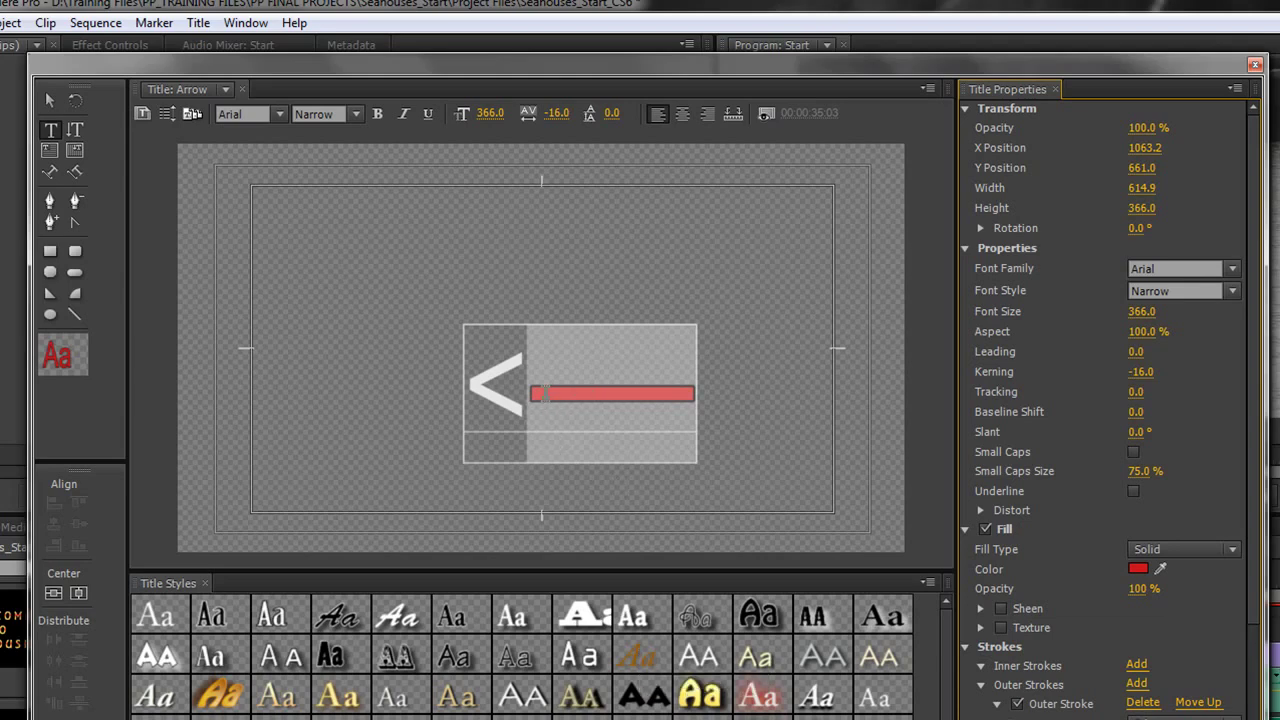
click(530, 394)
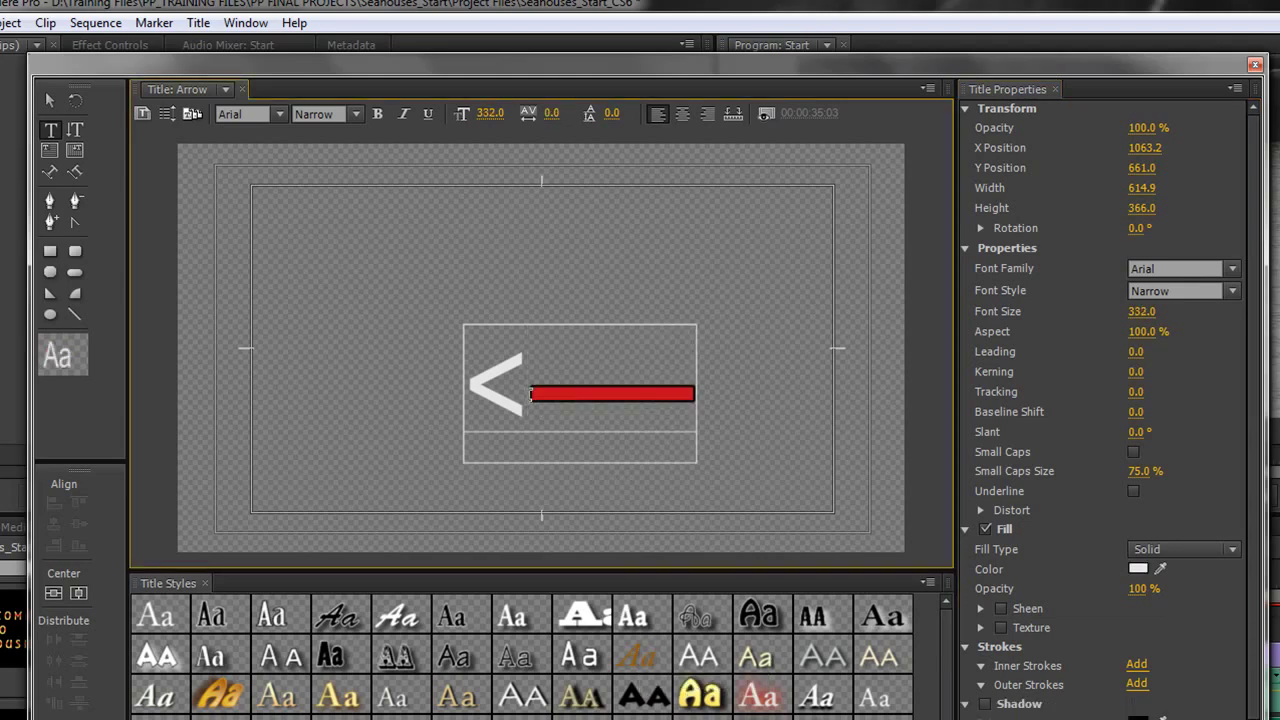
Enlarge the '<' arrowhead to 424, fill it with the bar's red, and add an outer stroke
double_click(476, 385)
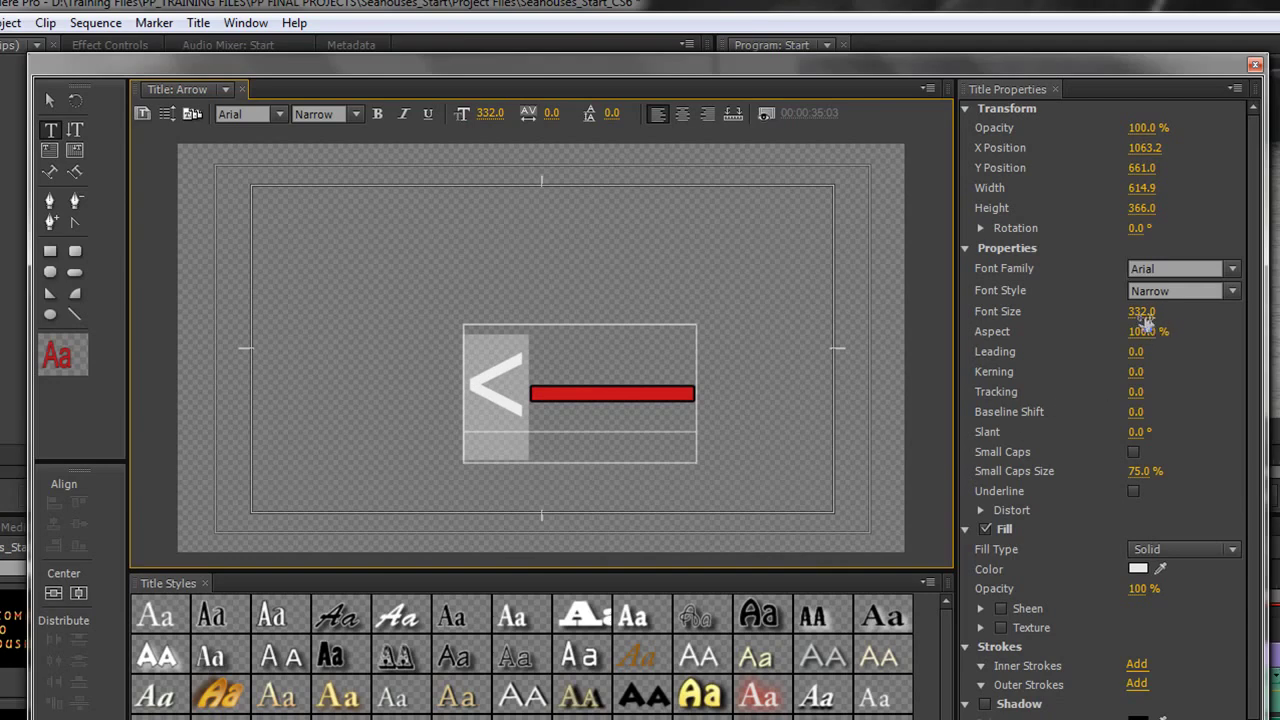
drag(1143, 316, 1238, 316)
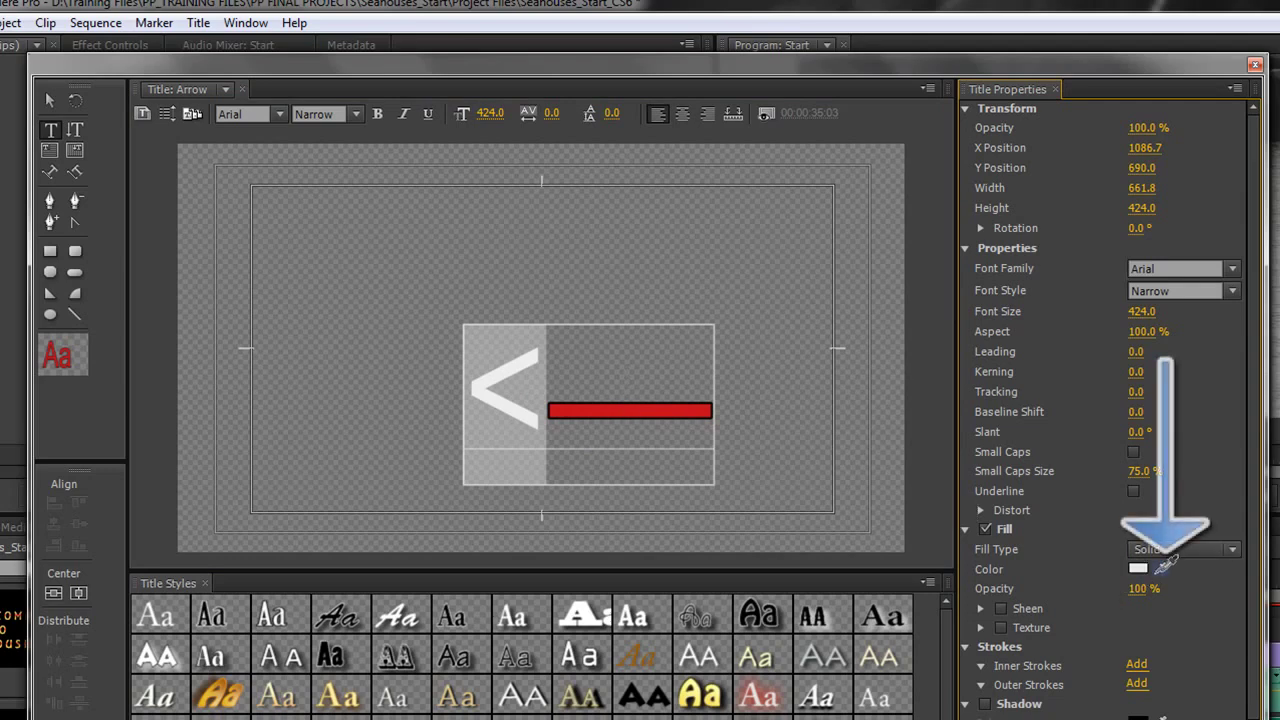
mouse_move(1165, 565)
mouse_down()
mouse_move(1140, 569)
mouse_move(1157, 570)
mouse_move(674, 404)
mouse_up()
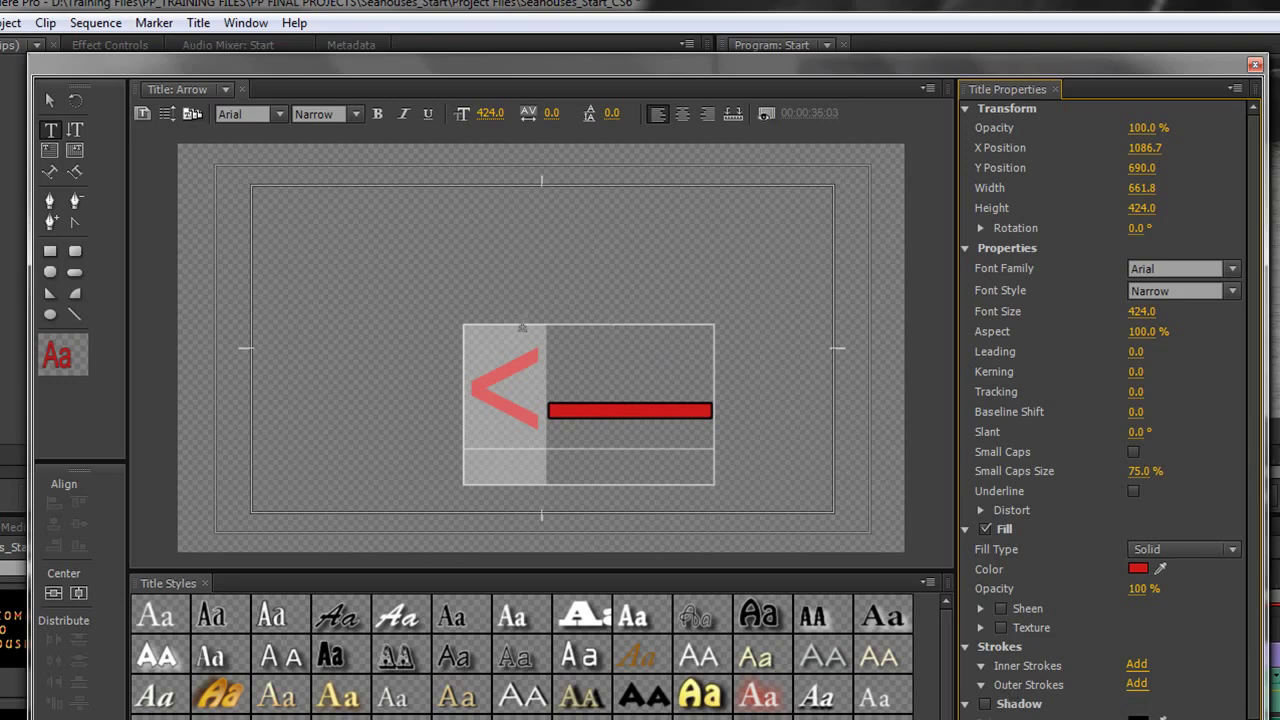
click(1137, 684)
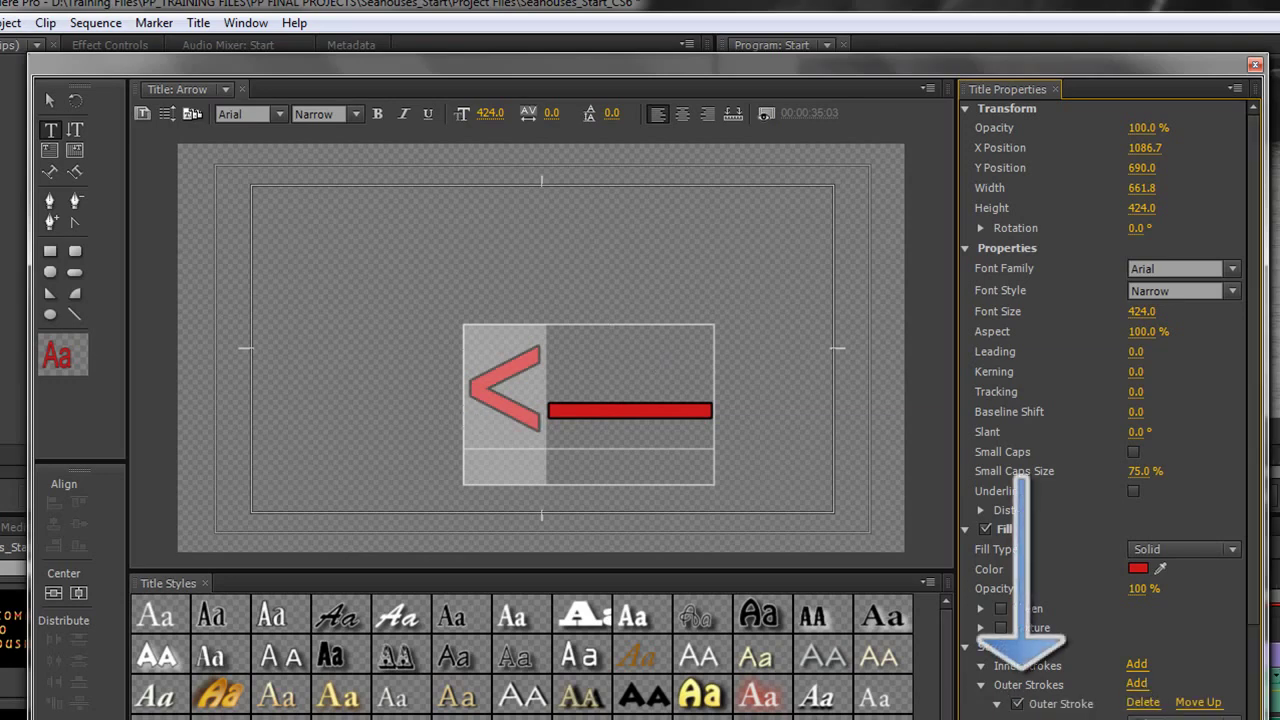
Select the bar and apply a -16 baseline shift to align it with the arrowhead
click(548, 415)
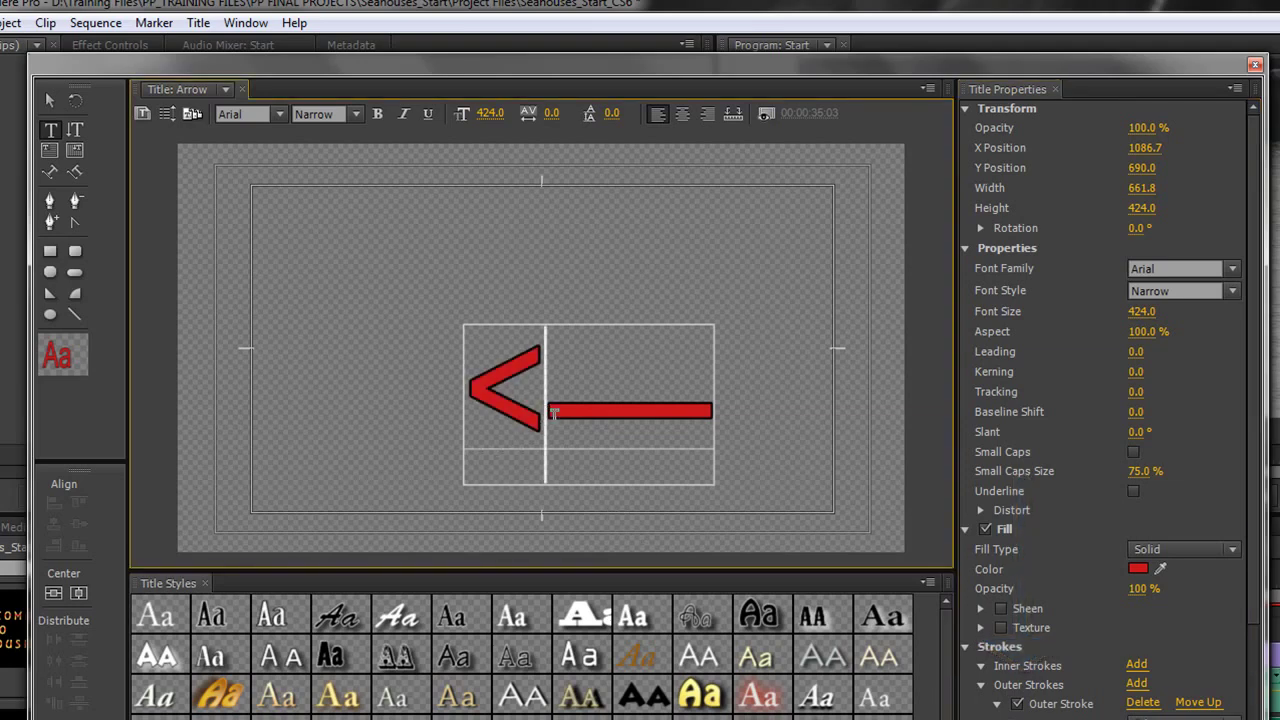
drag(553, 413, 712, 415)
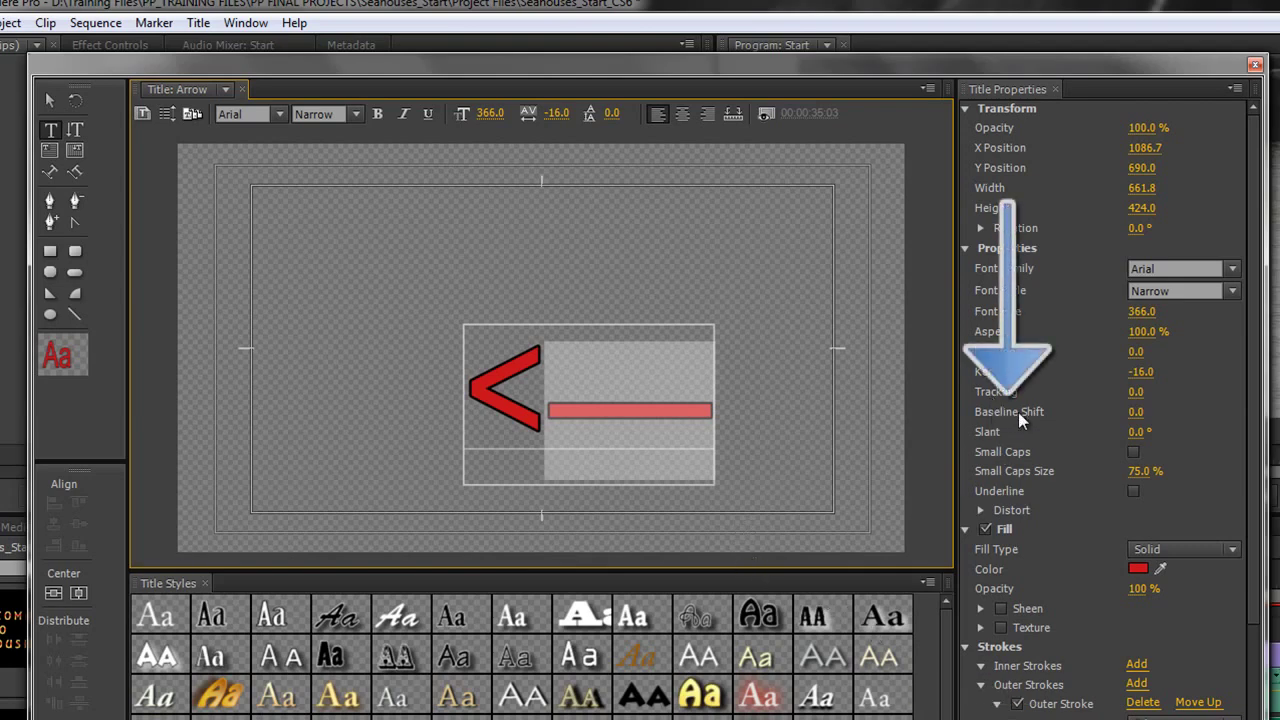
drag(1138, 412, 1190, 400)
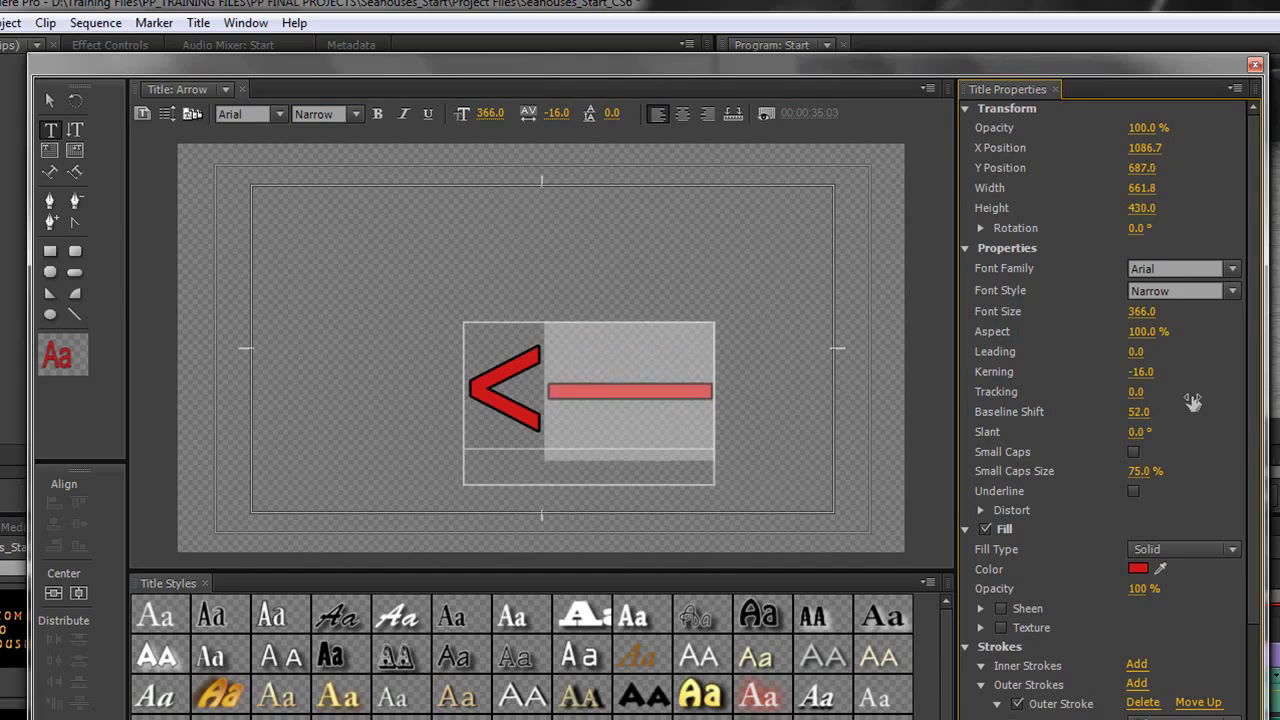
Tighten the kerning to pull the arrowhead and shaft closer together
drag(1193, 401, 1194, 401)
click(545, 381)
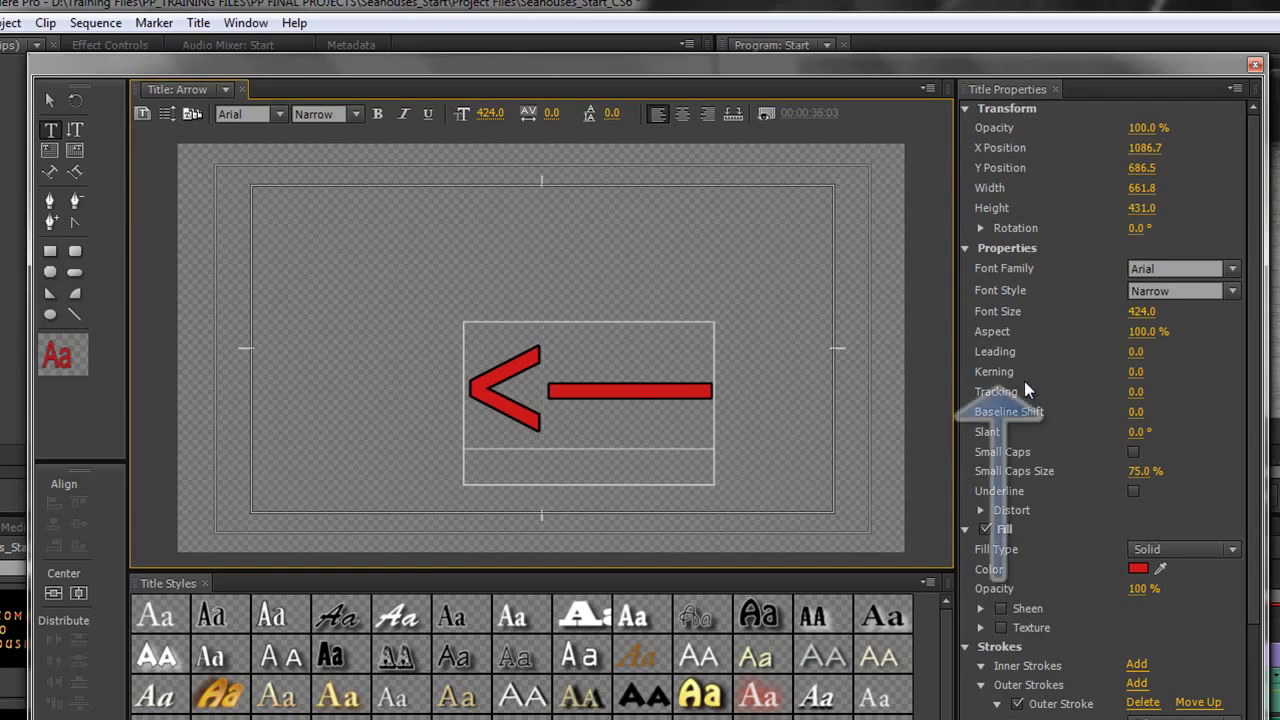
drag(1140, 377, 1043, 372)
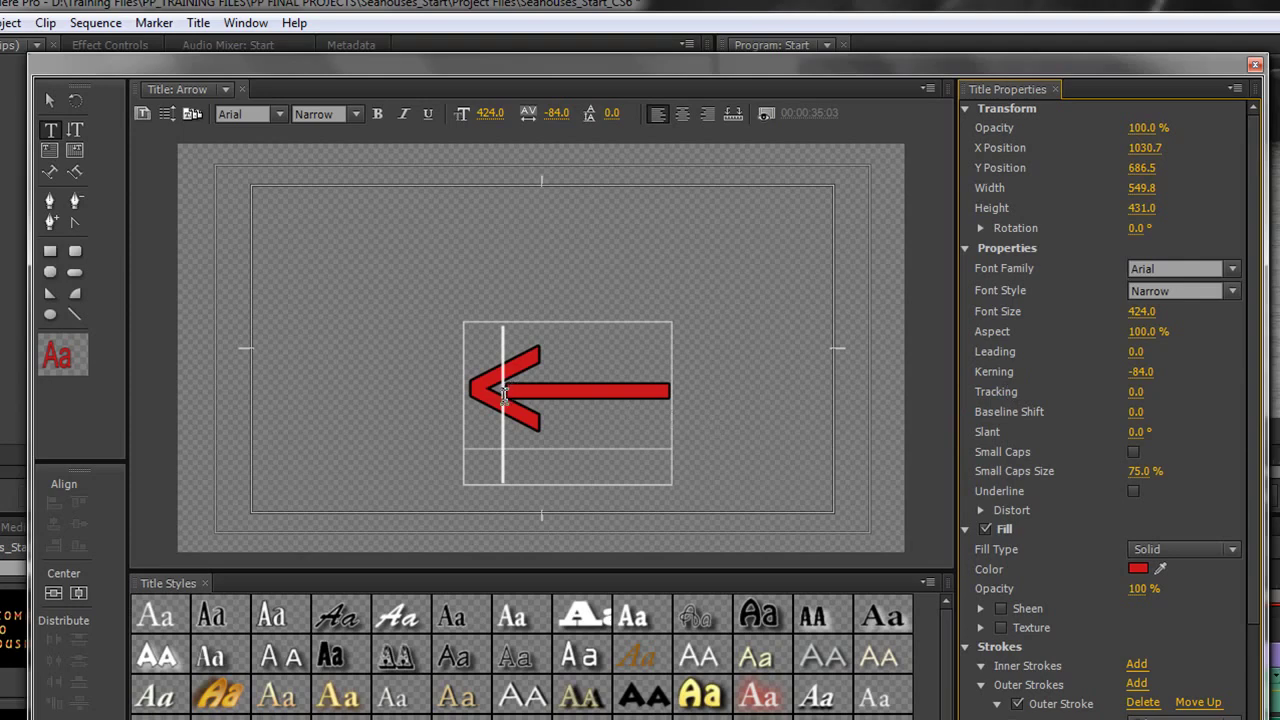
Select the shaft and set its baseline shift to 58 to meet the arrowhead's point
click(581, 395)
double_click(670, 392)
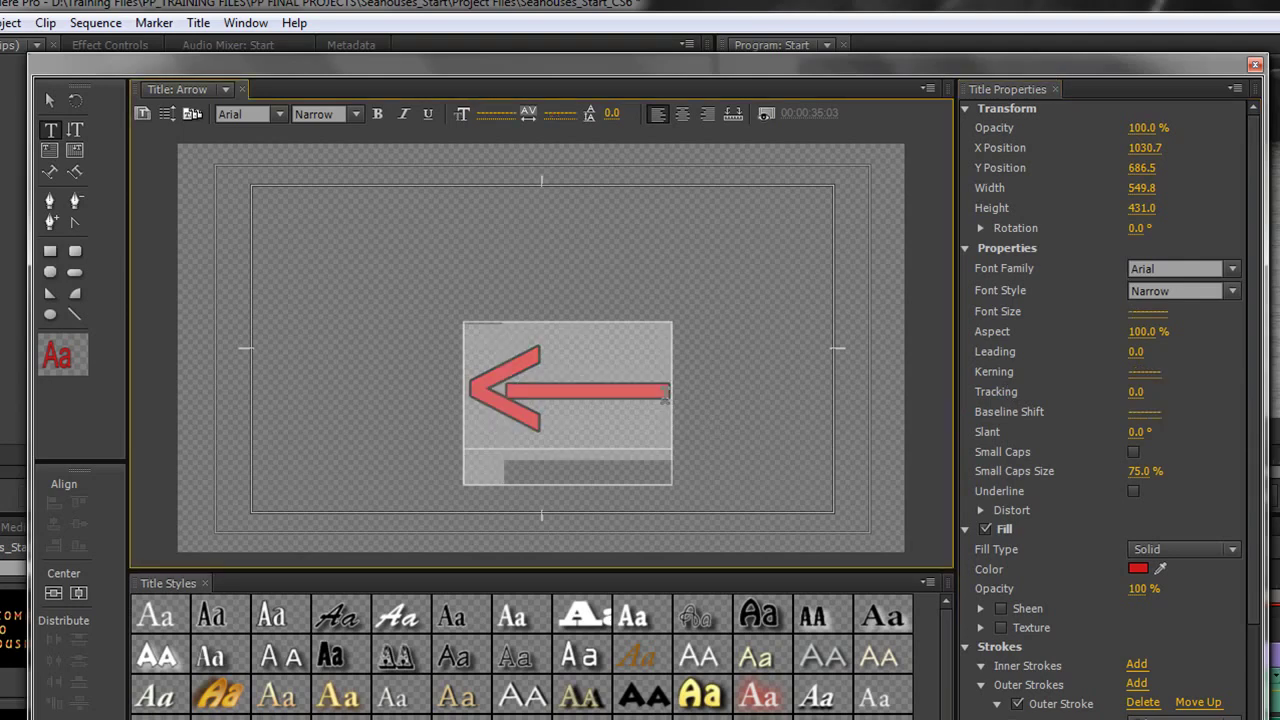
click(668, 393)
drag(668, 393, 506, 391)
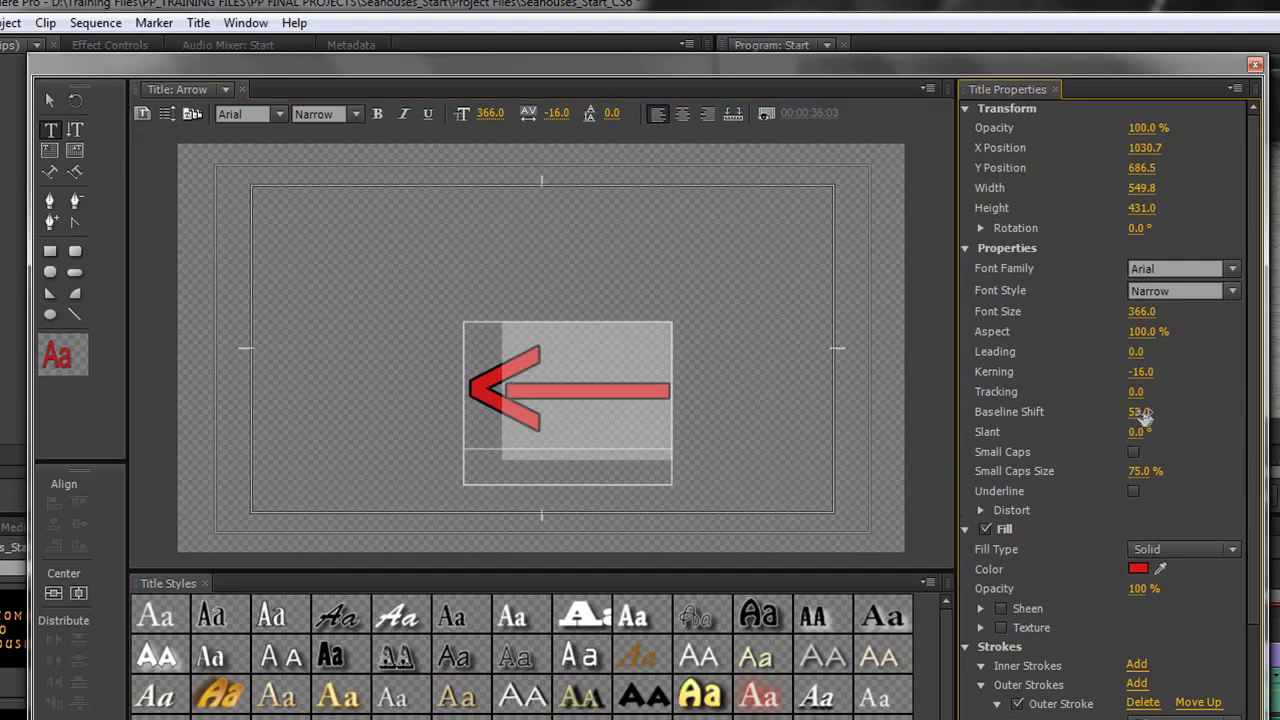
drag(1142, 413, 1158, 424)
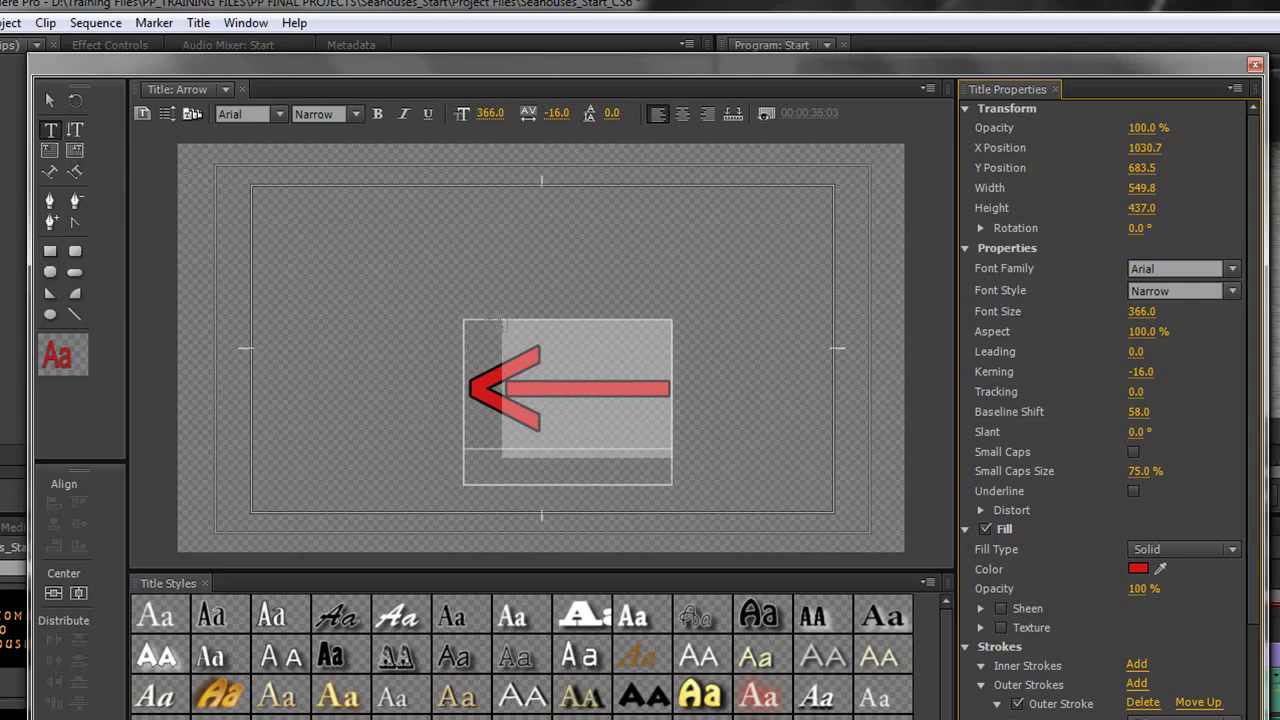
Rotate the arrow object to about 38.3° so it points up and to the left
click(50, 102)
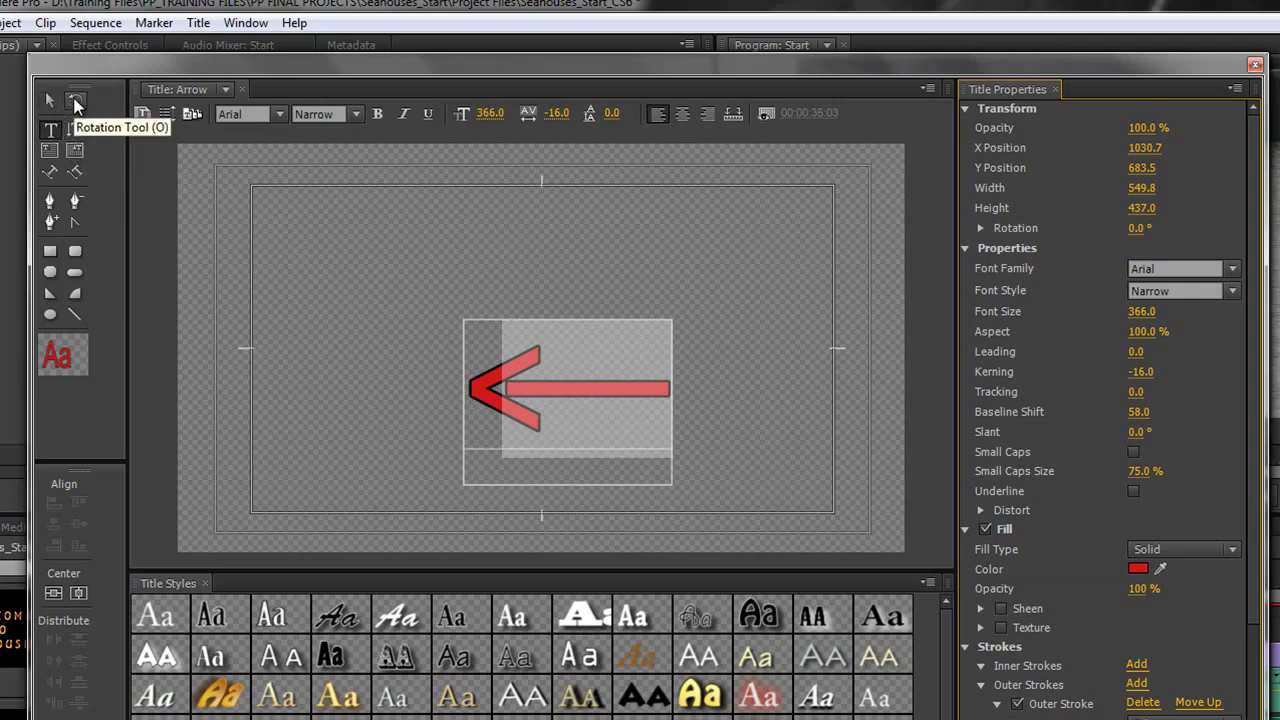
click(75, 102)
drag(611, 375, 495, 418)
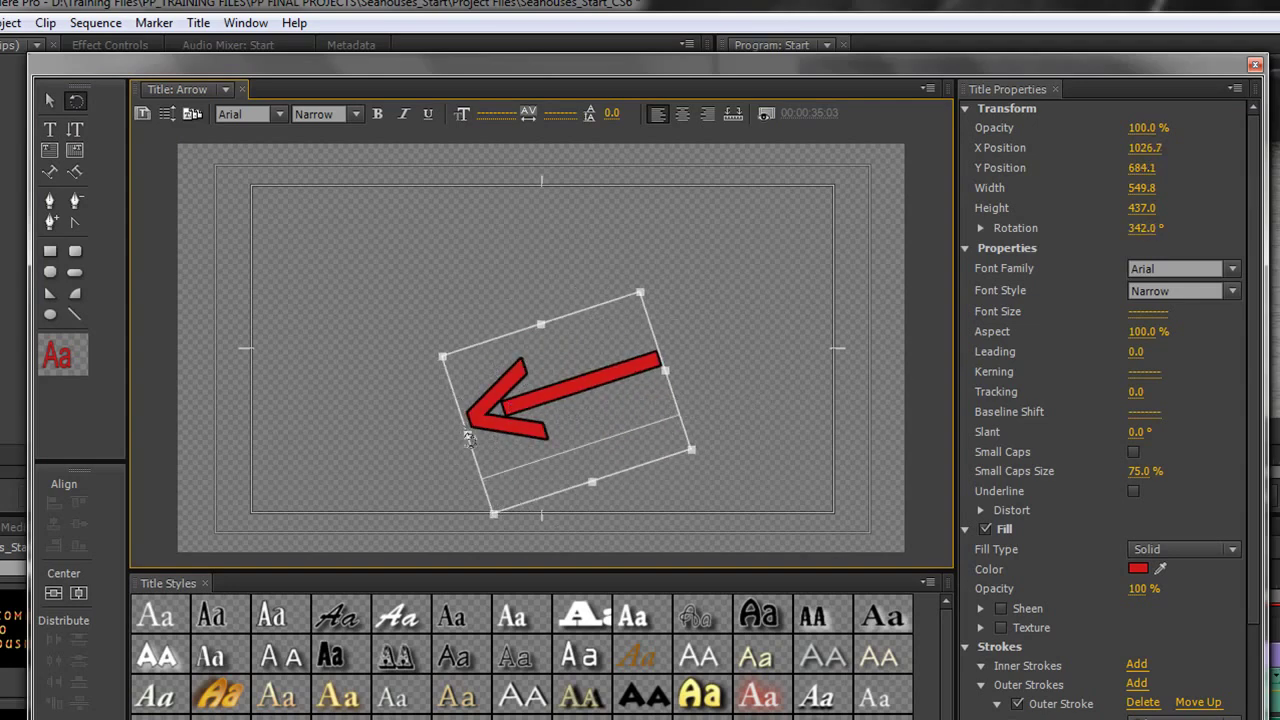
drag(528, 436, 519, 380)
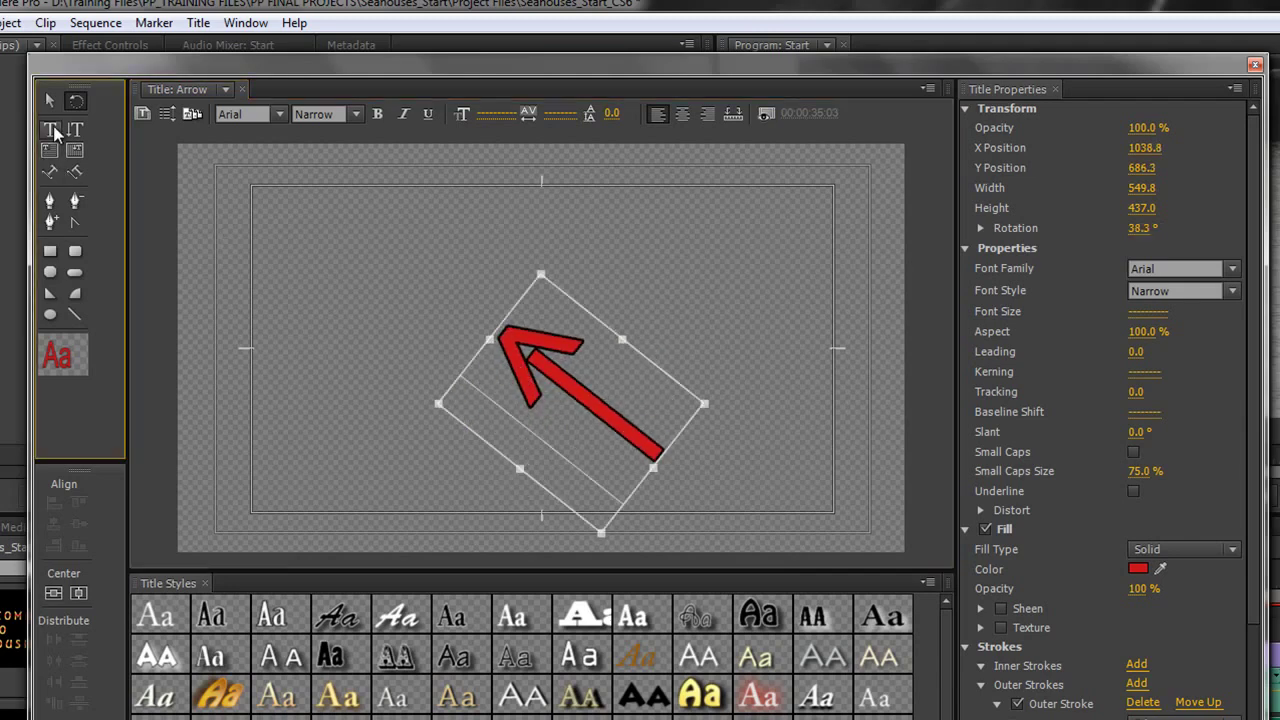
Change the arrow's font family to Basic Sans Heavy
click(55, 133)
click(510, 348)
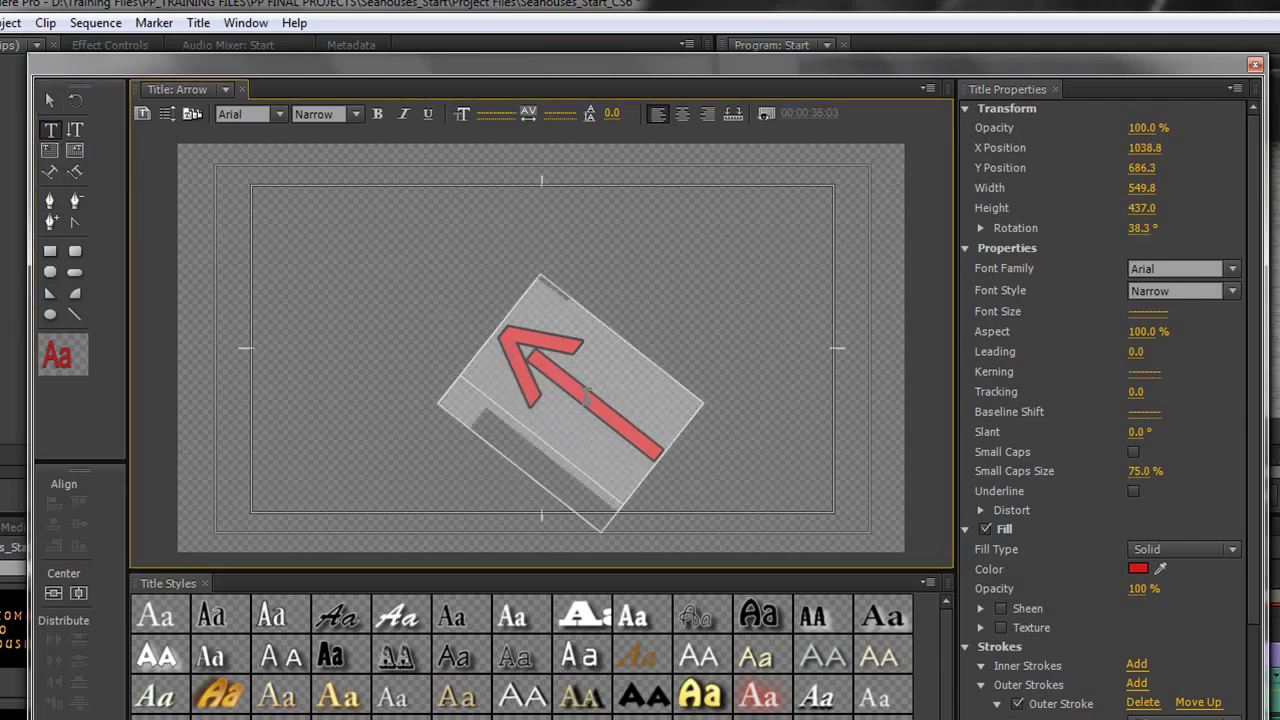
click(1180, 270)
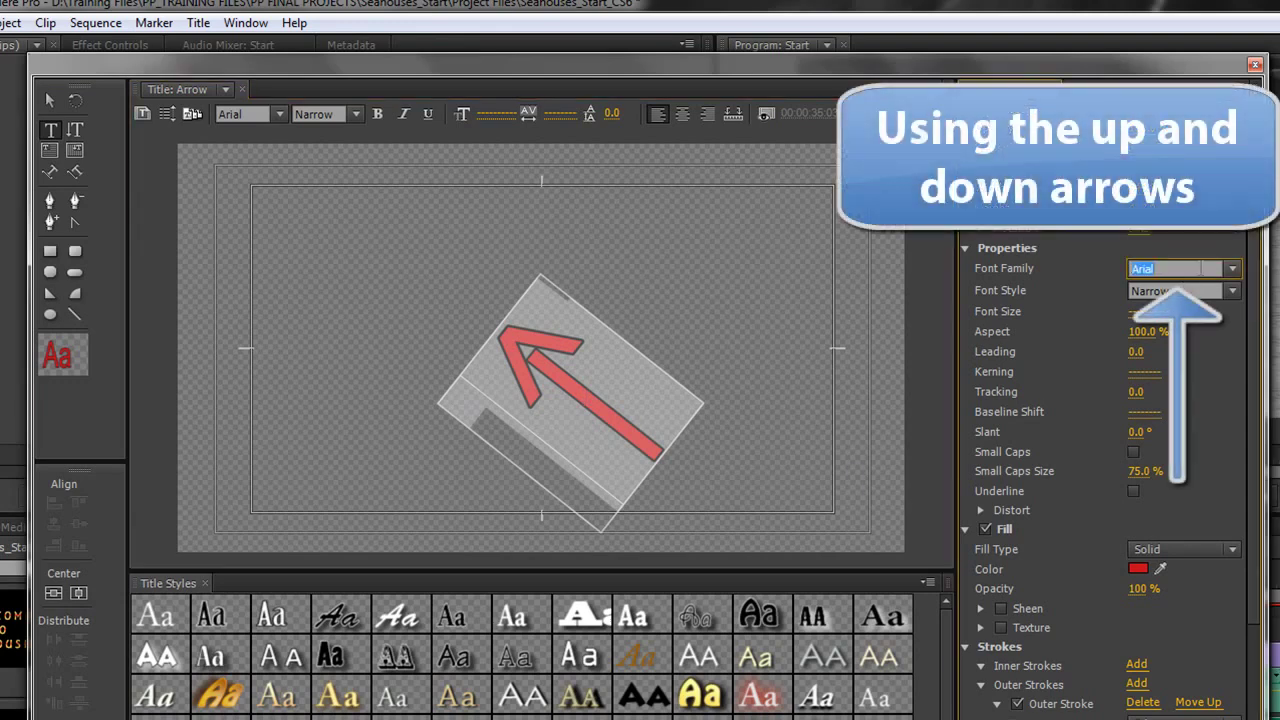
key(Down)
key(Down)
key(Down)
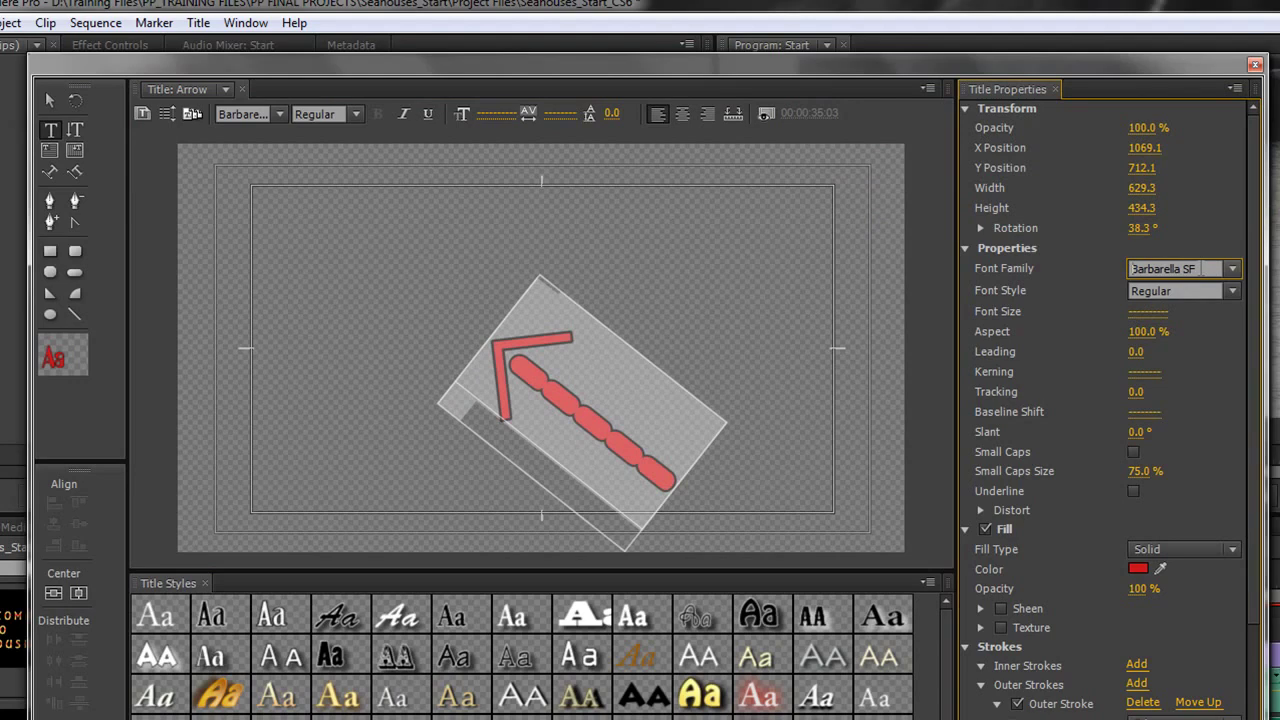
key(Down)
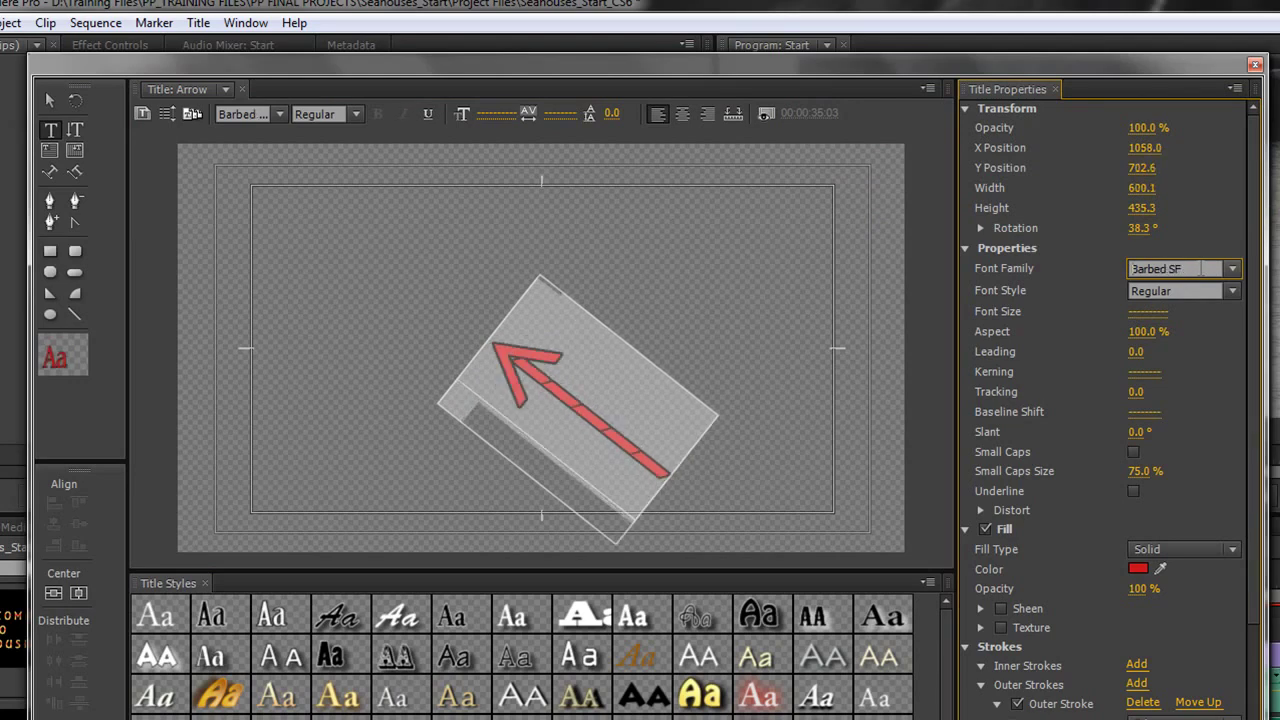
key(Down)
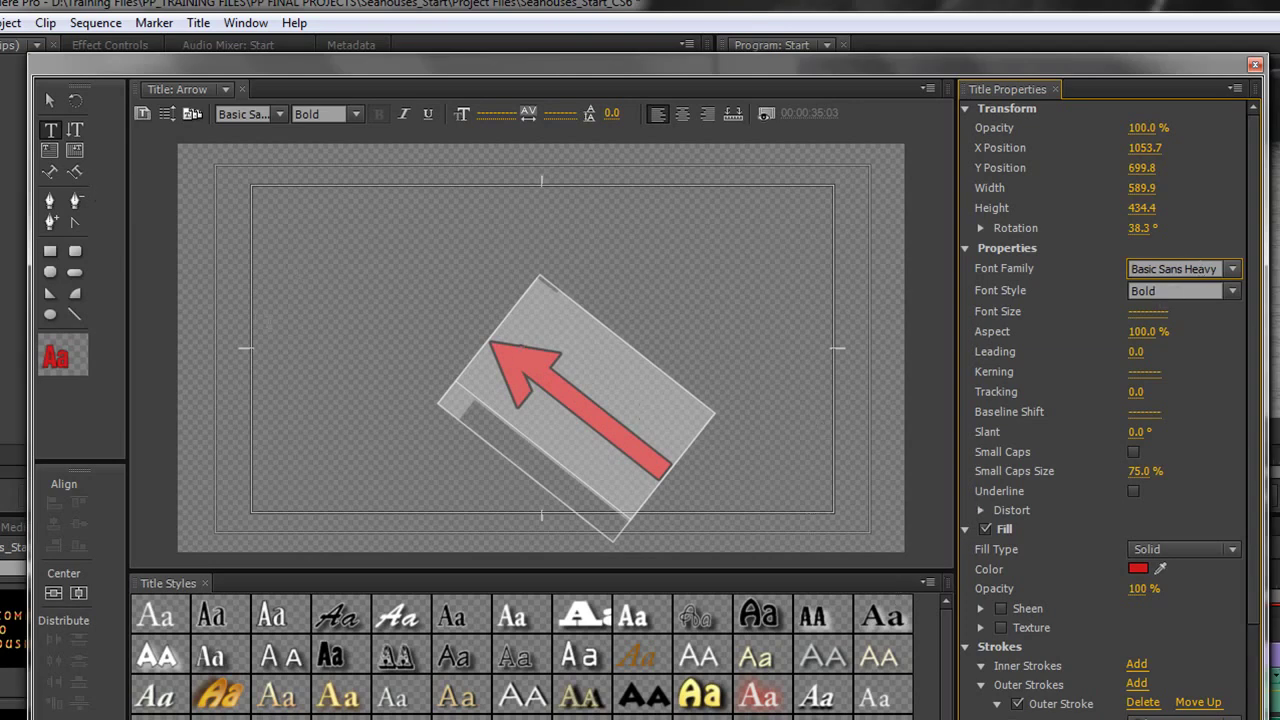
Set the arrow glyph's baseline shift to 42 and rotate the arrow back to 4.6°
click(520, 420)
click(668, 462)
double_click(517, 368)
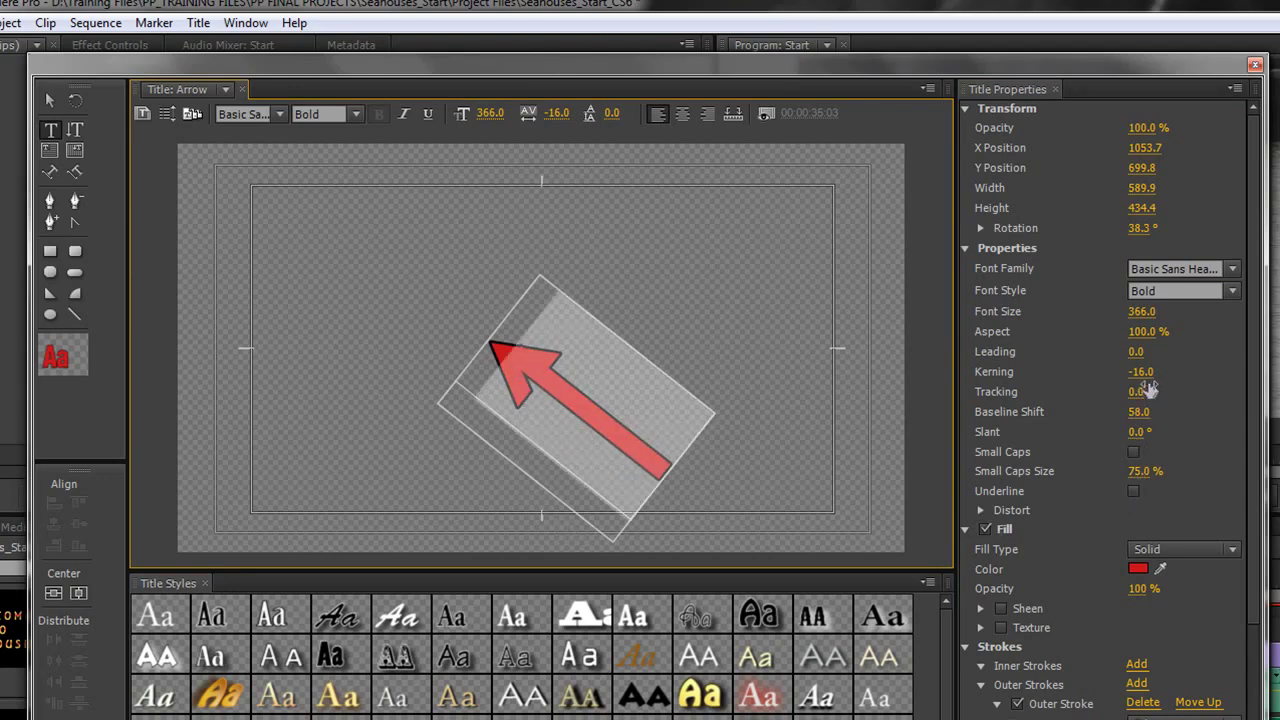
drag(1148, 418, 1126, 422)
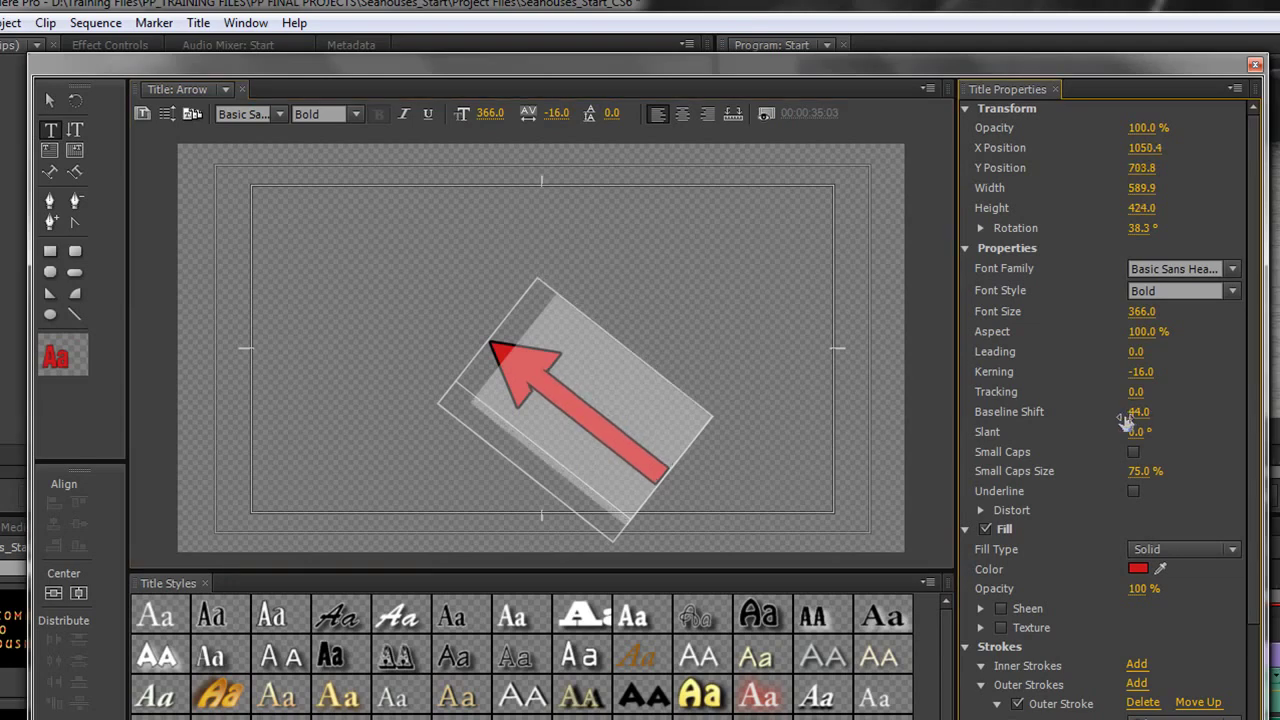
drag(1126, 422, 1125, 422)
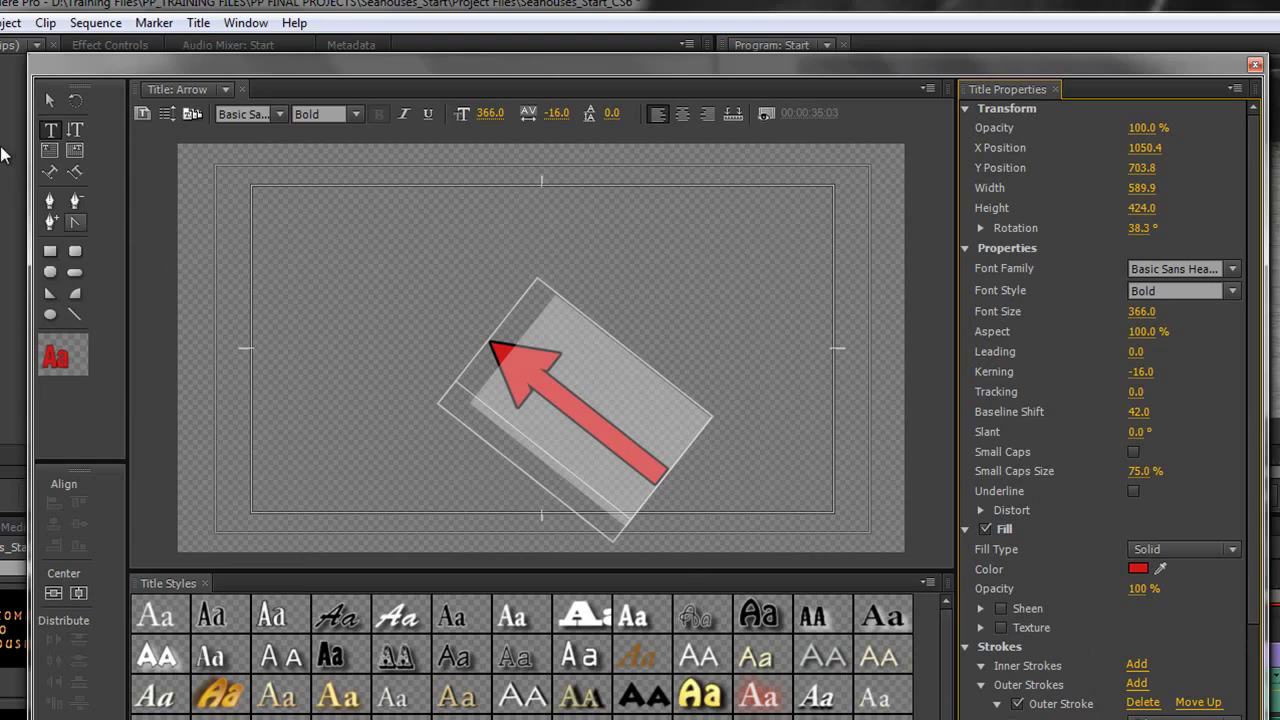
click(76, 100)
drag(492, 343, 490, 340)
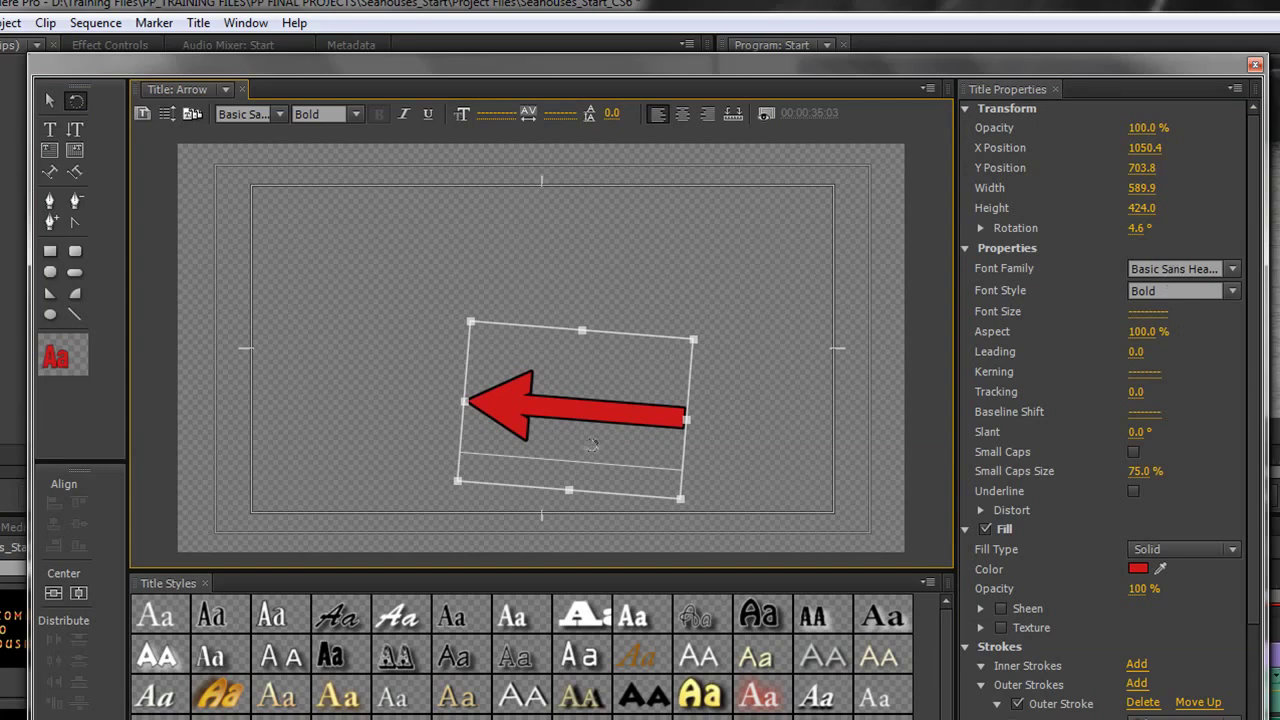
Try stretching the arrow wider and taller, then undo to keep its original size
click(50, 103)
click(686, 420)
drag(686, 420, 793, 428)
drag(635, 334, 643, 241)
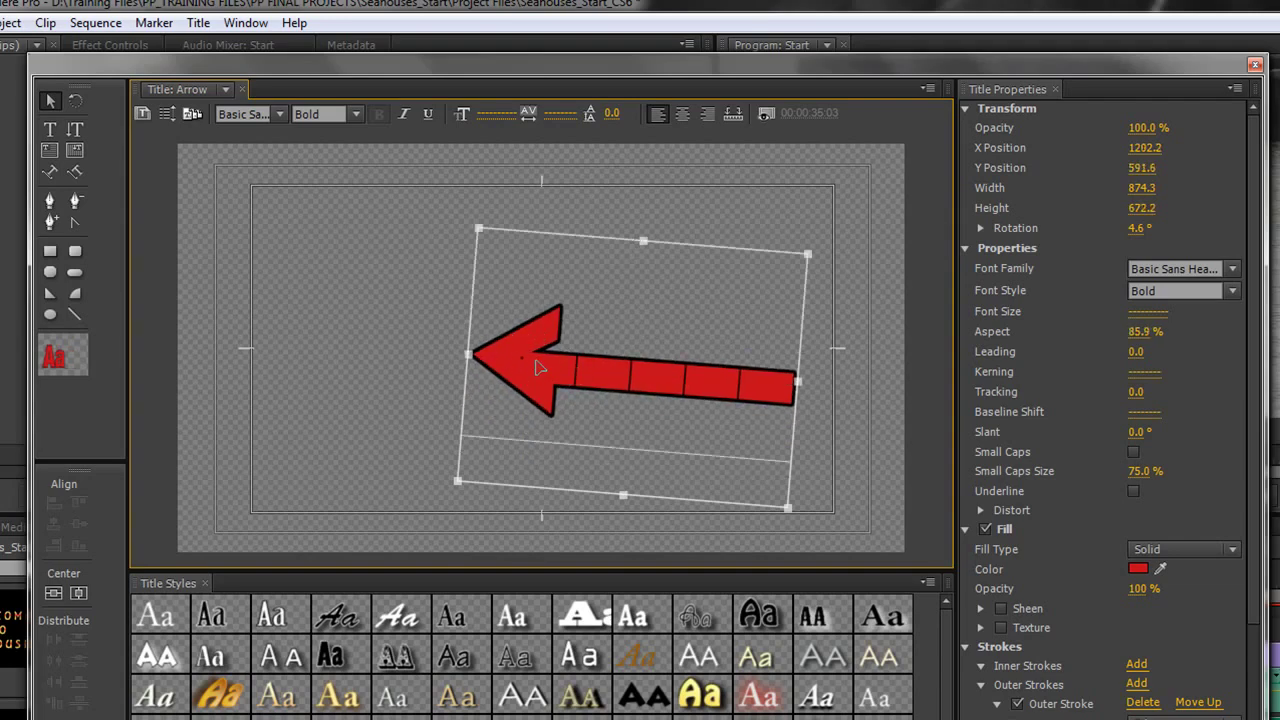
key(ctrl+z)
key(ctrl+z)
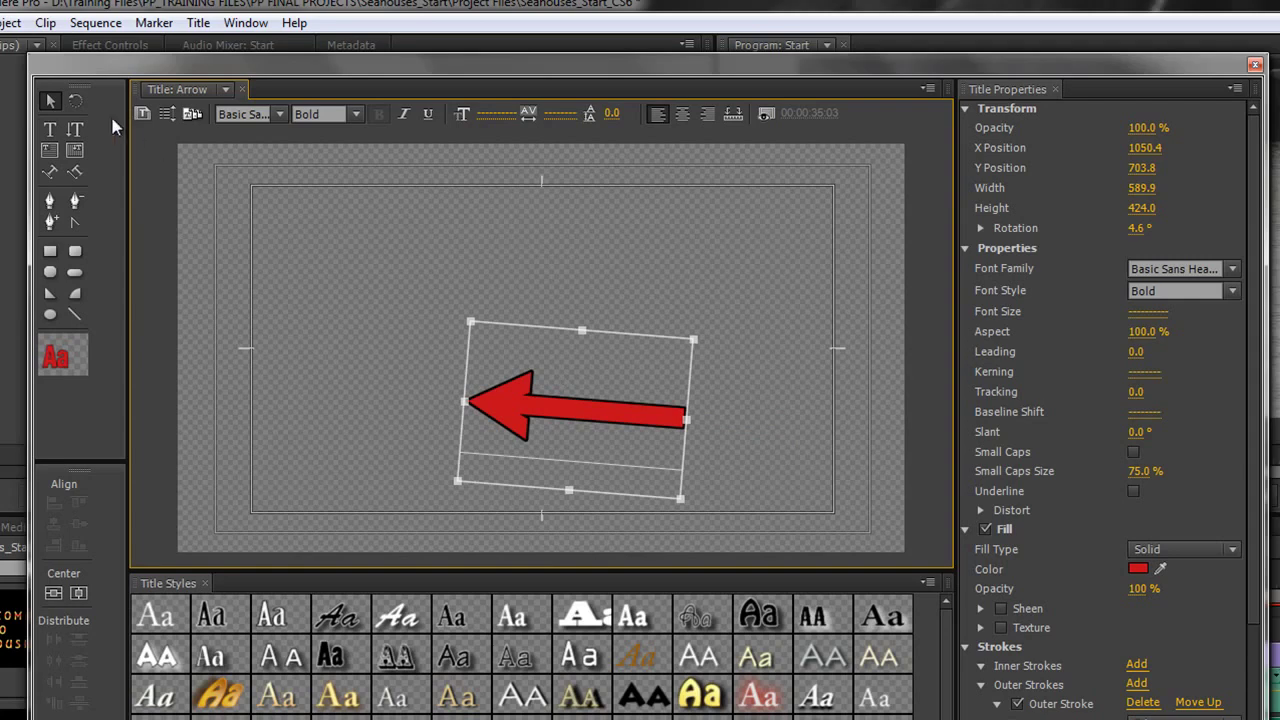
Rotate the arrow to 2.8° so it points almost straight left, then close the Titler
click(75, 101)
drag(721, 345, 729, 390)
drag(667, 288, 709, 346)
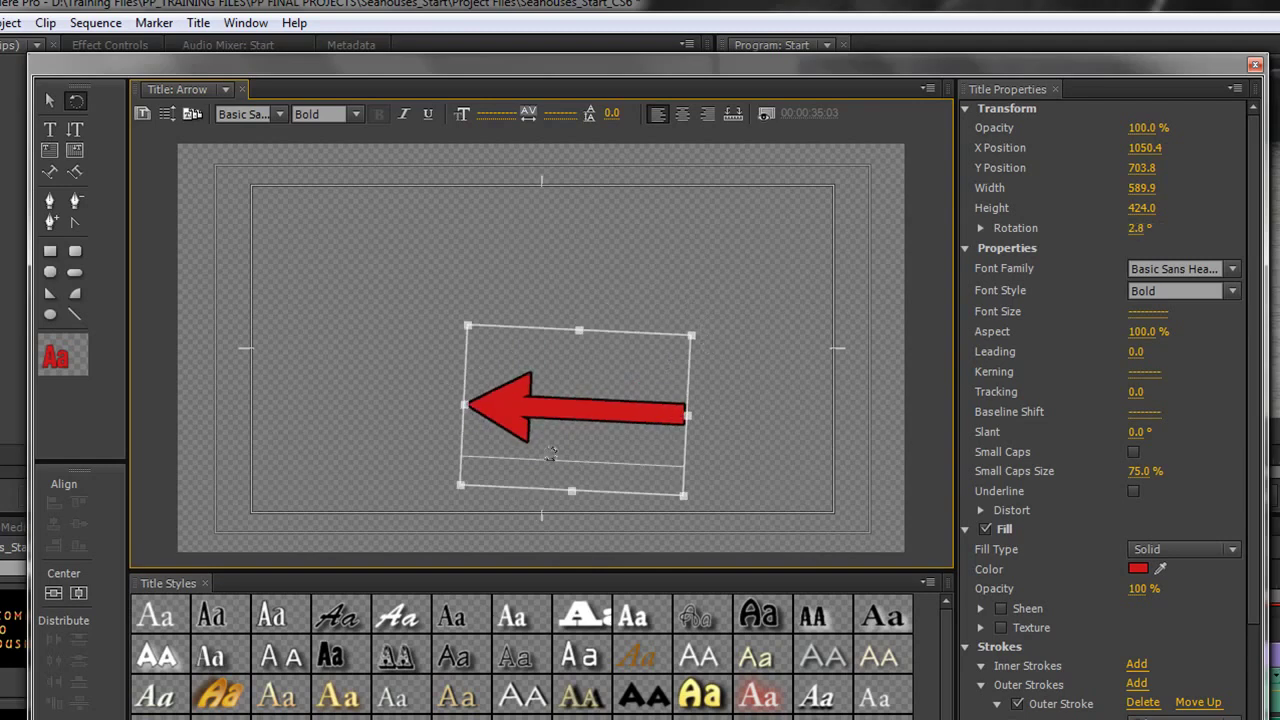
click(1254, 65)
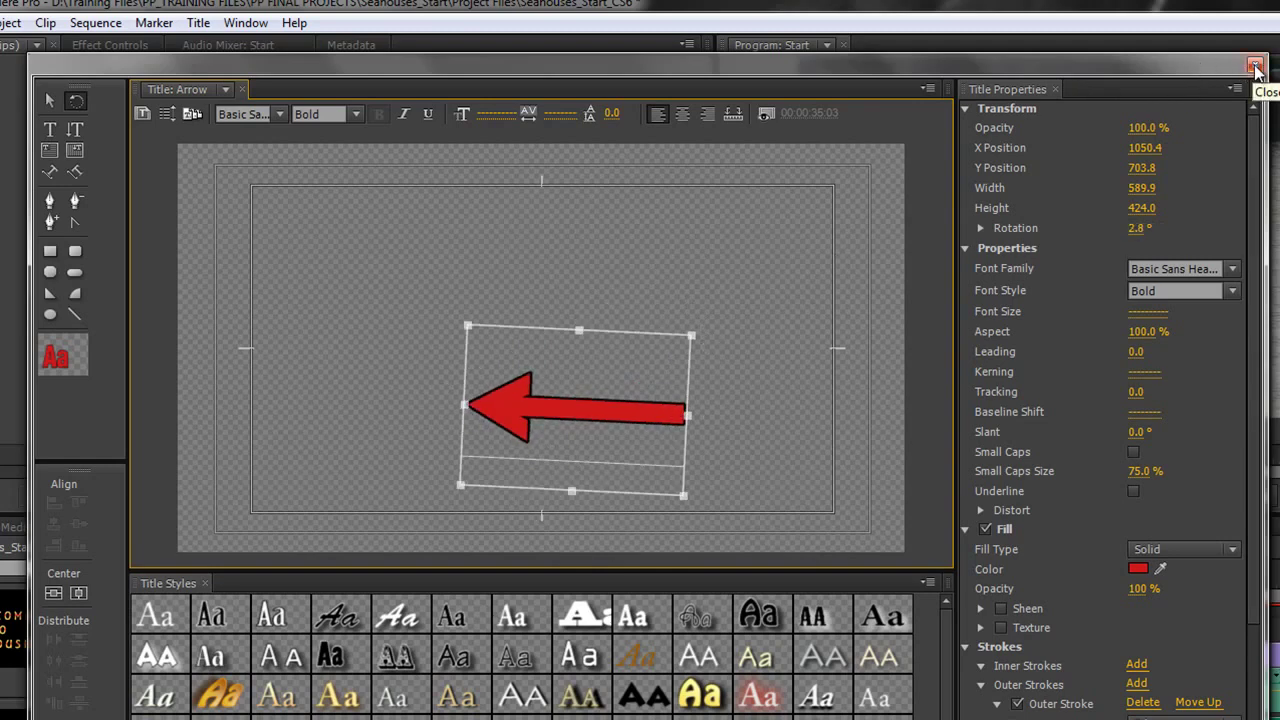
Close the Titler and place the Arrow title on Video 2 over the seagull footage
click(1255, 66)
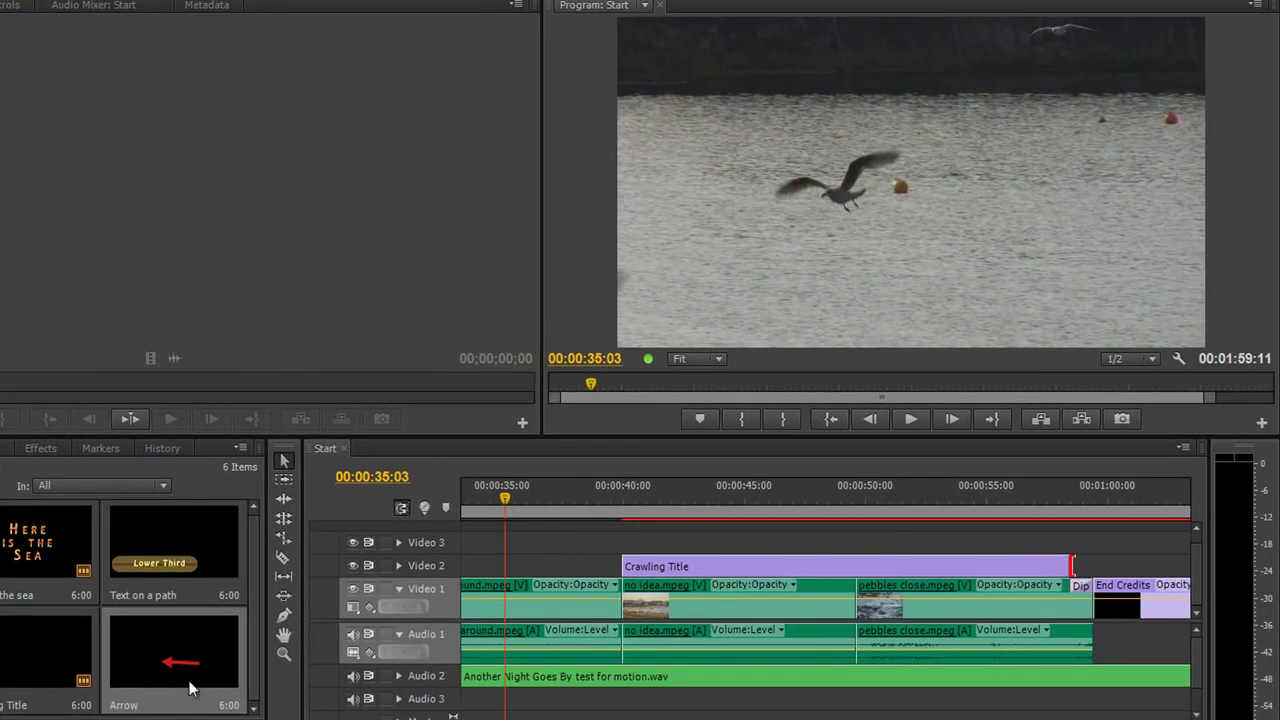
drag(183, 657, 490, 588)
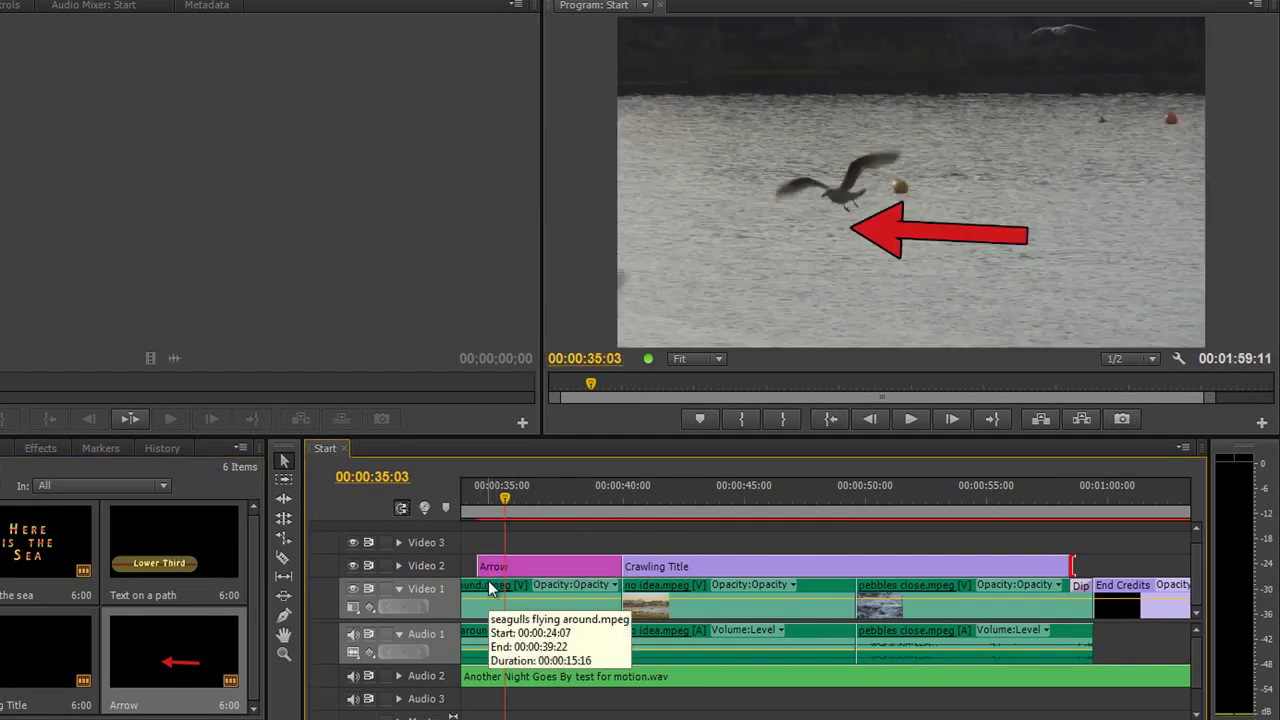